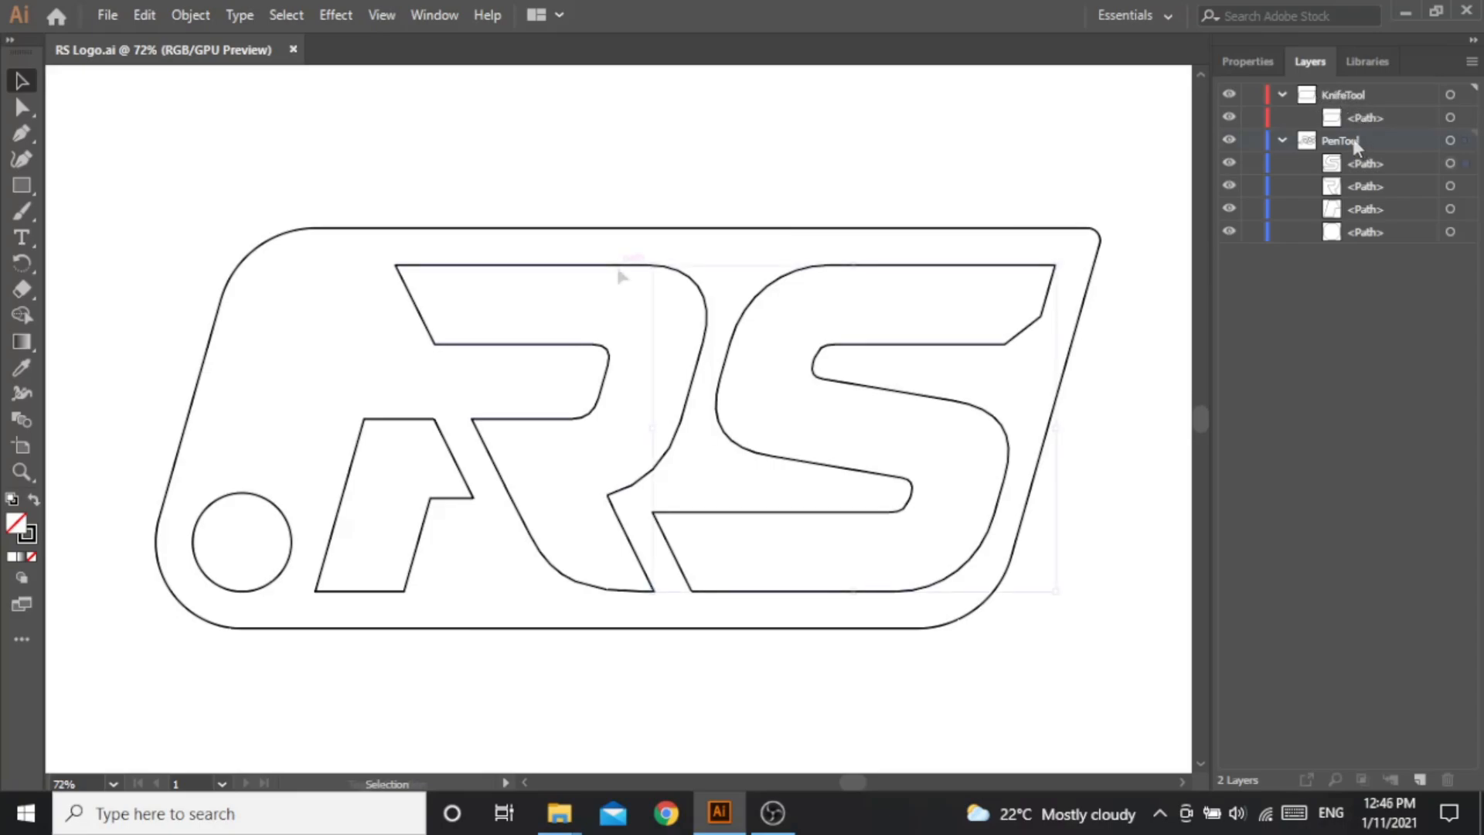
- Select the letter and circle paths on the PenTool layer, followed by the outer outline on the KnifeTool layer
{"action": "left_click", "coordinate": [432, 420]}
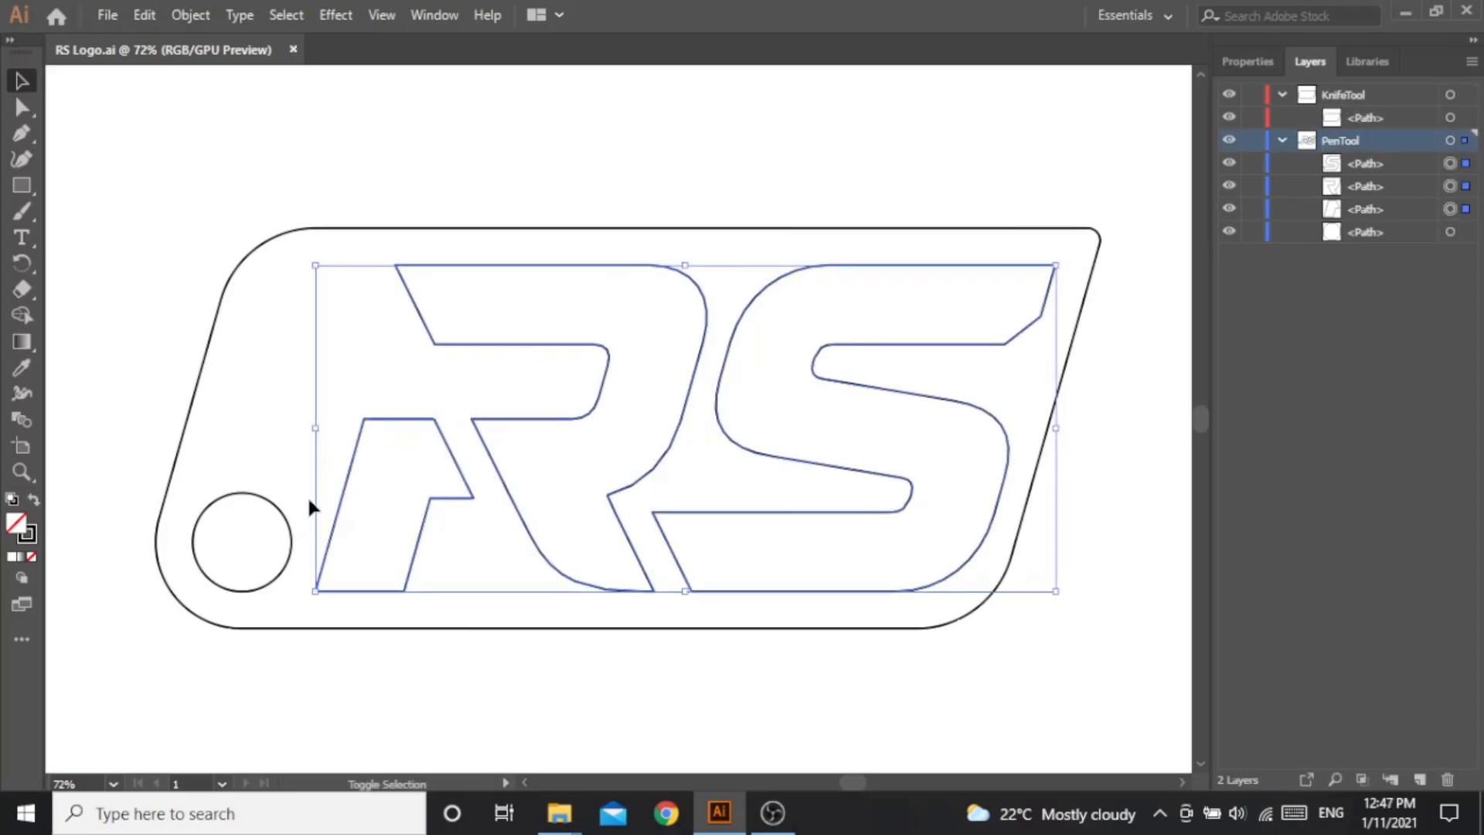
{"action": "left_click", "coordinate": [285, 519], "text": "shift"}
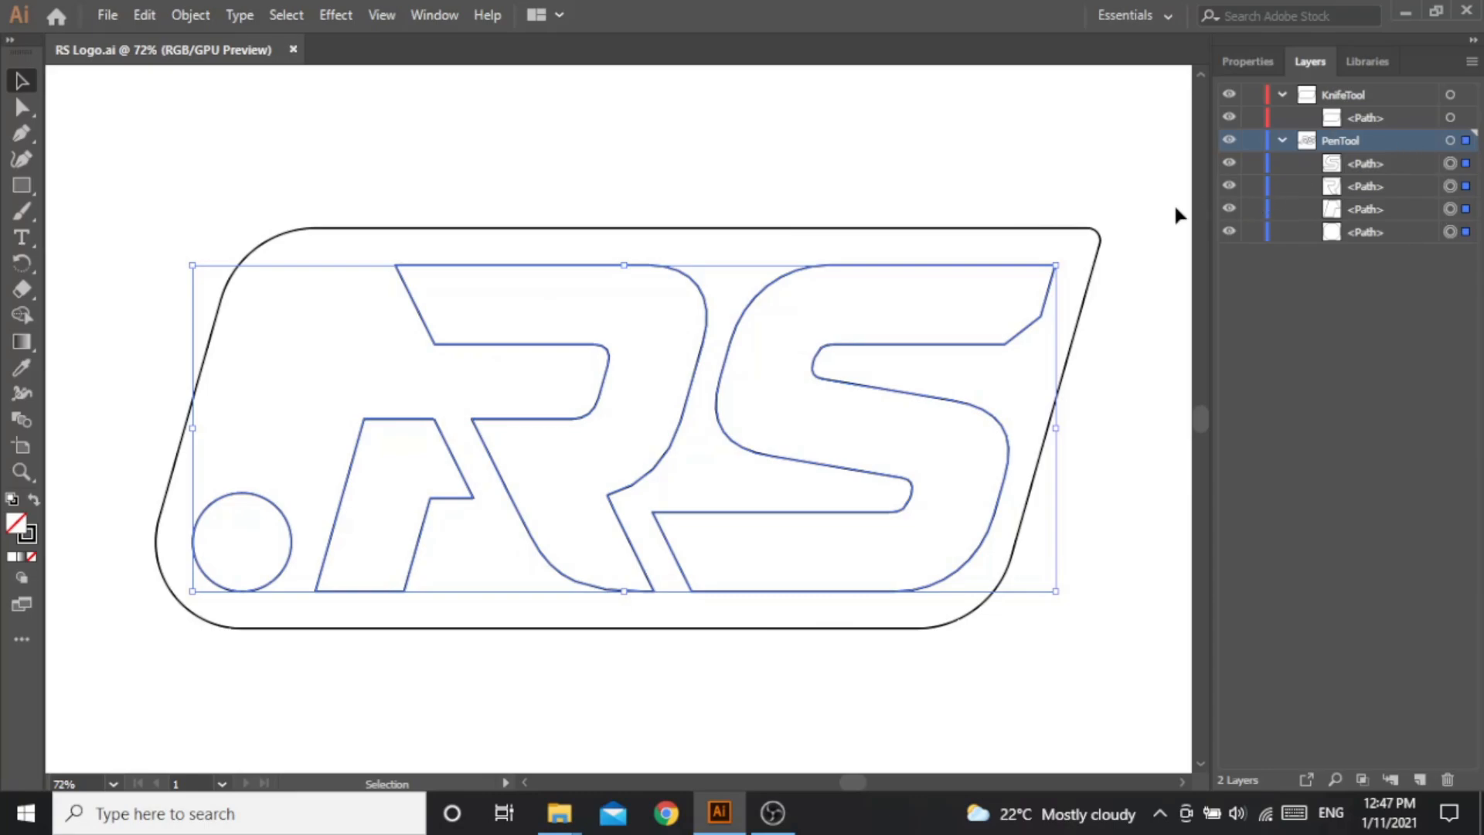
{"action": "left_click", "coordinate": [1055, 229]}
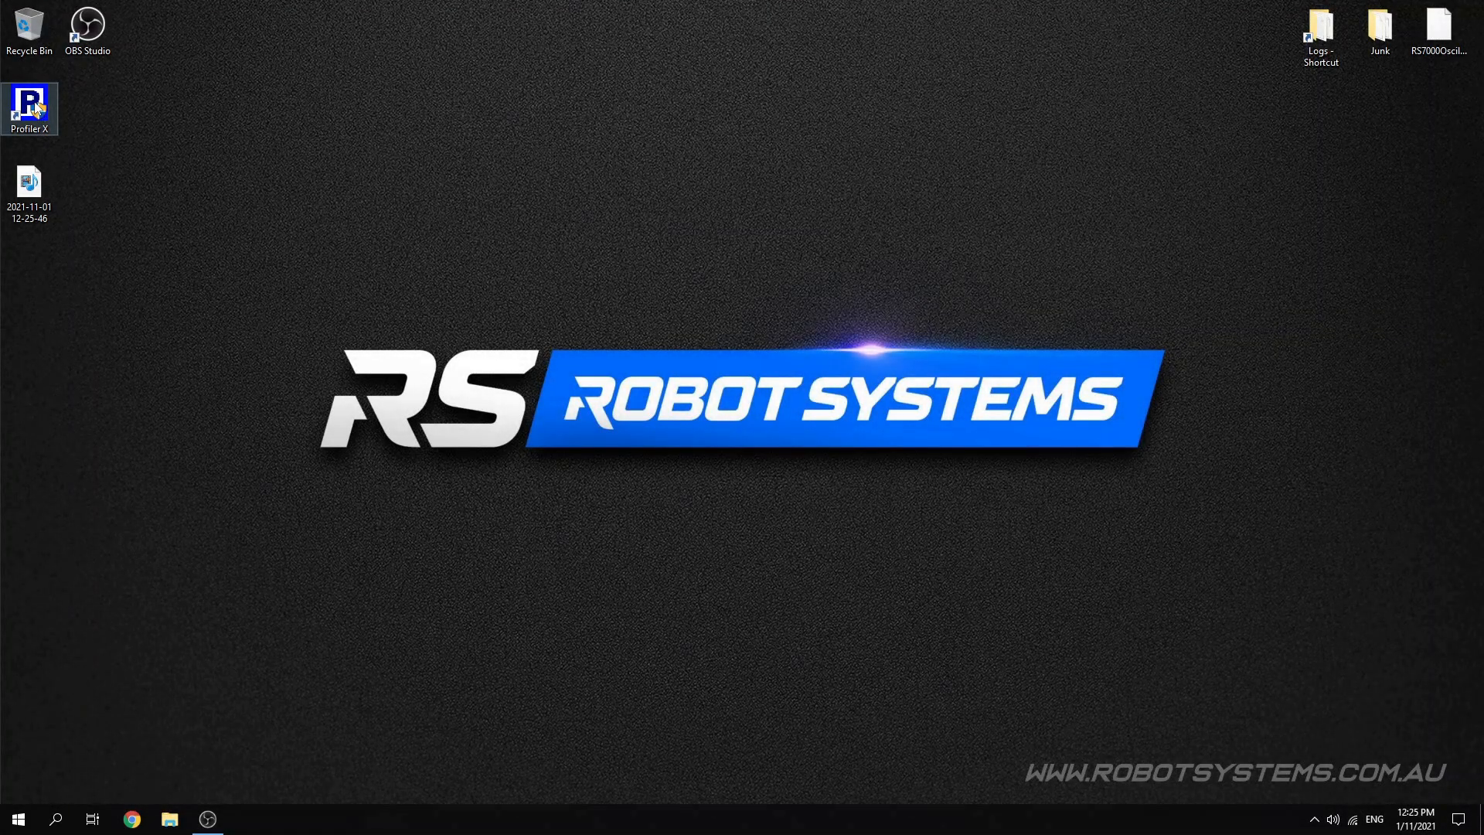
- In Profiler X, create a job from the Single Sheet Knife and Pen.rst template and accept its Z axis settings
{"action": "double_click", "coordinate": [36, 108]}
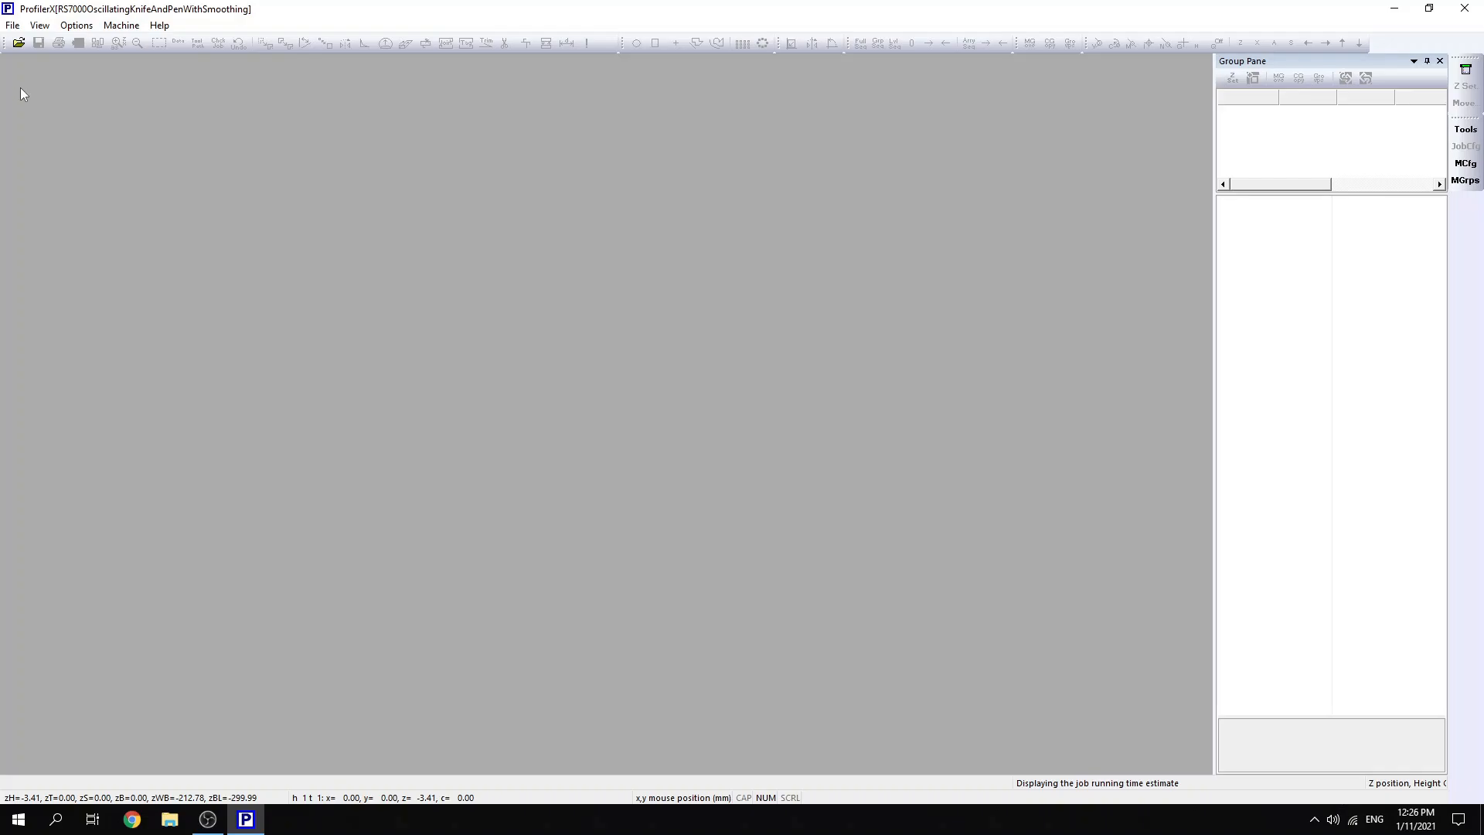
{"action": "left_click", "coordinate": [12, 25]}
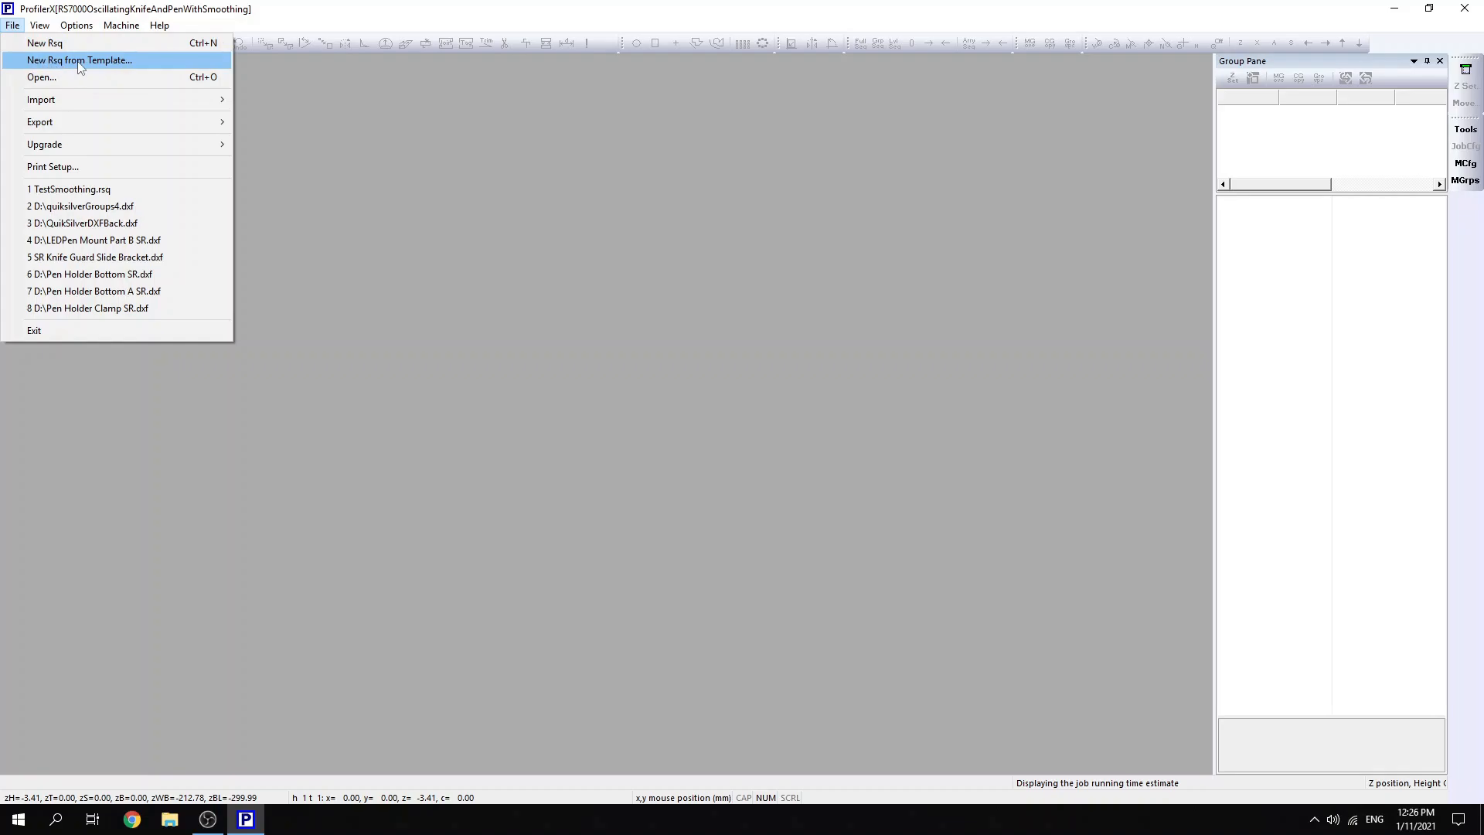
{"action": "left_click", "coordinate": [110, 60]}
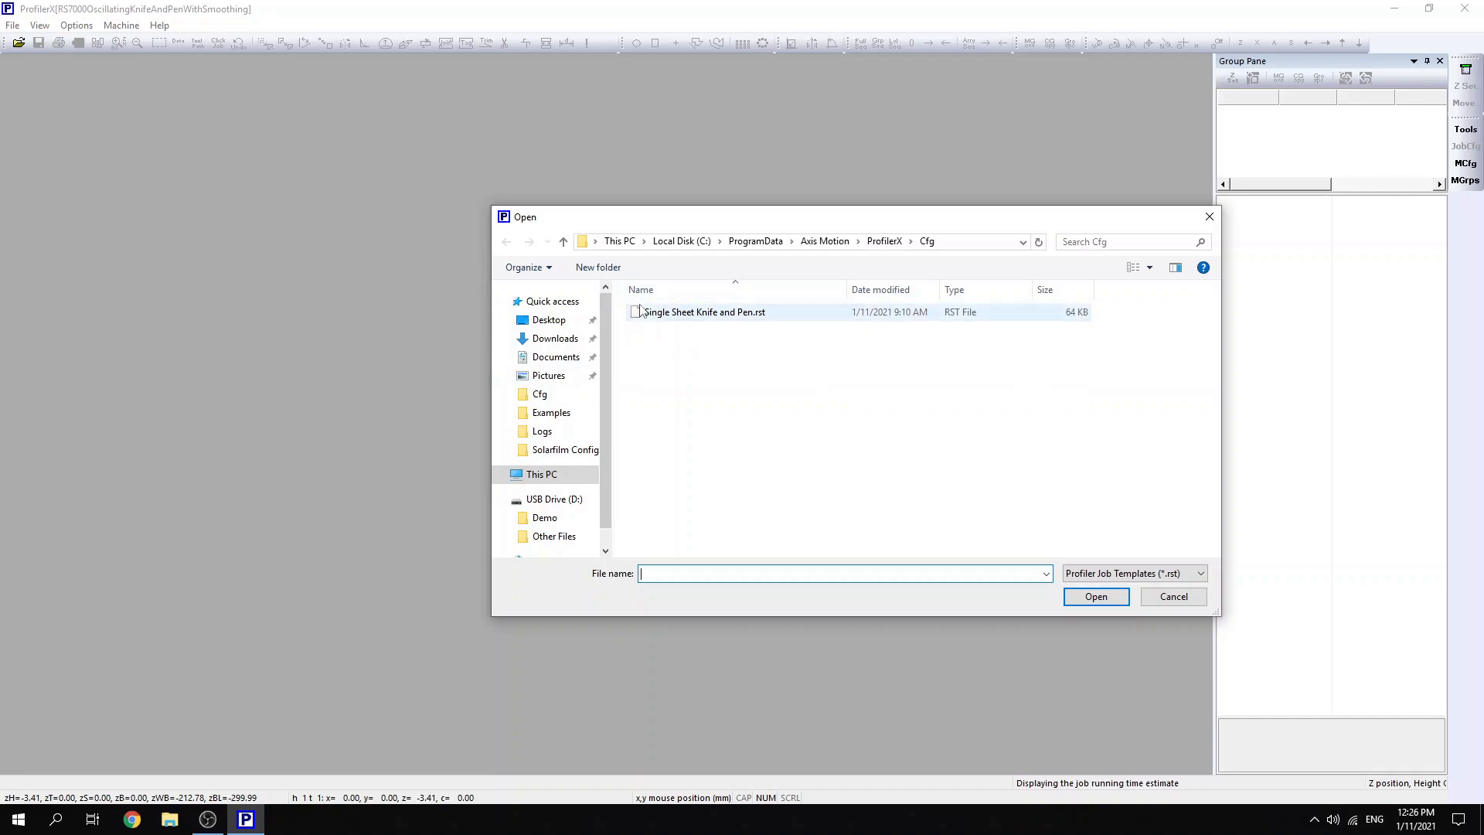
{"action": "left_click", "coordinate": [744, 319]}
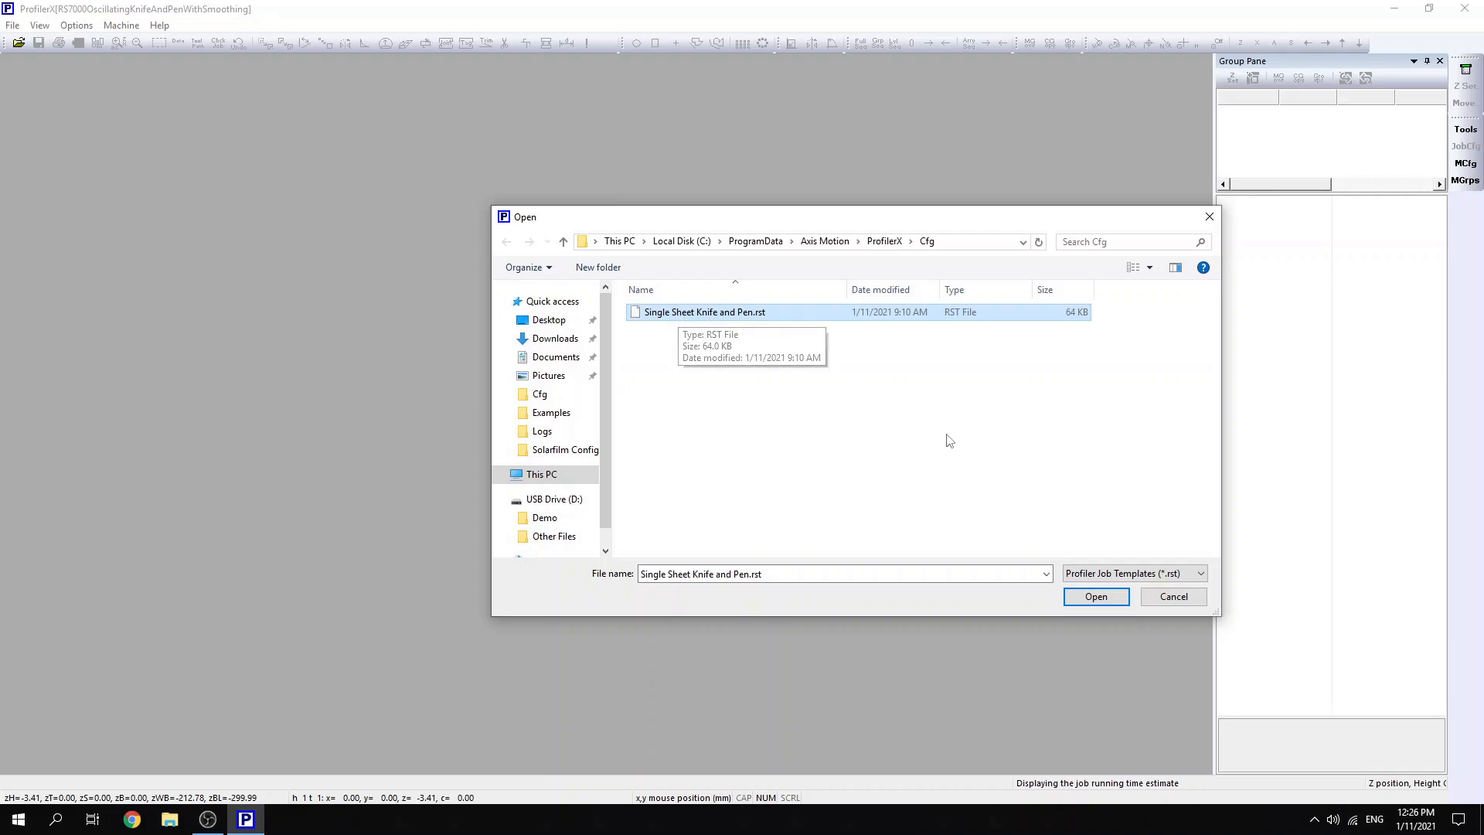
{"action": "left_click", "coordinate": [1097, 596]}
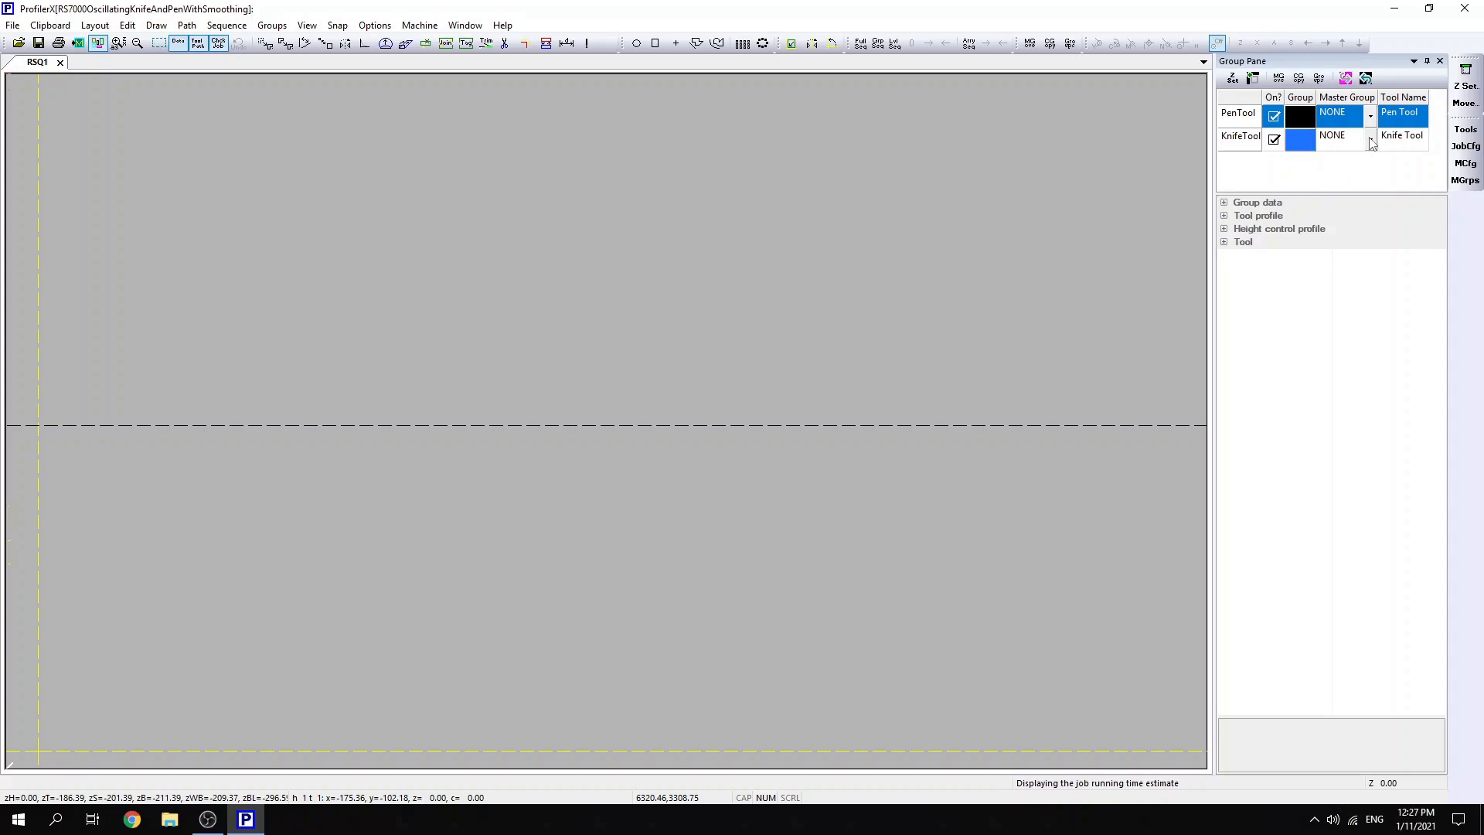
{"action": "left_click", "coordinate": [1465, 87]}
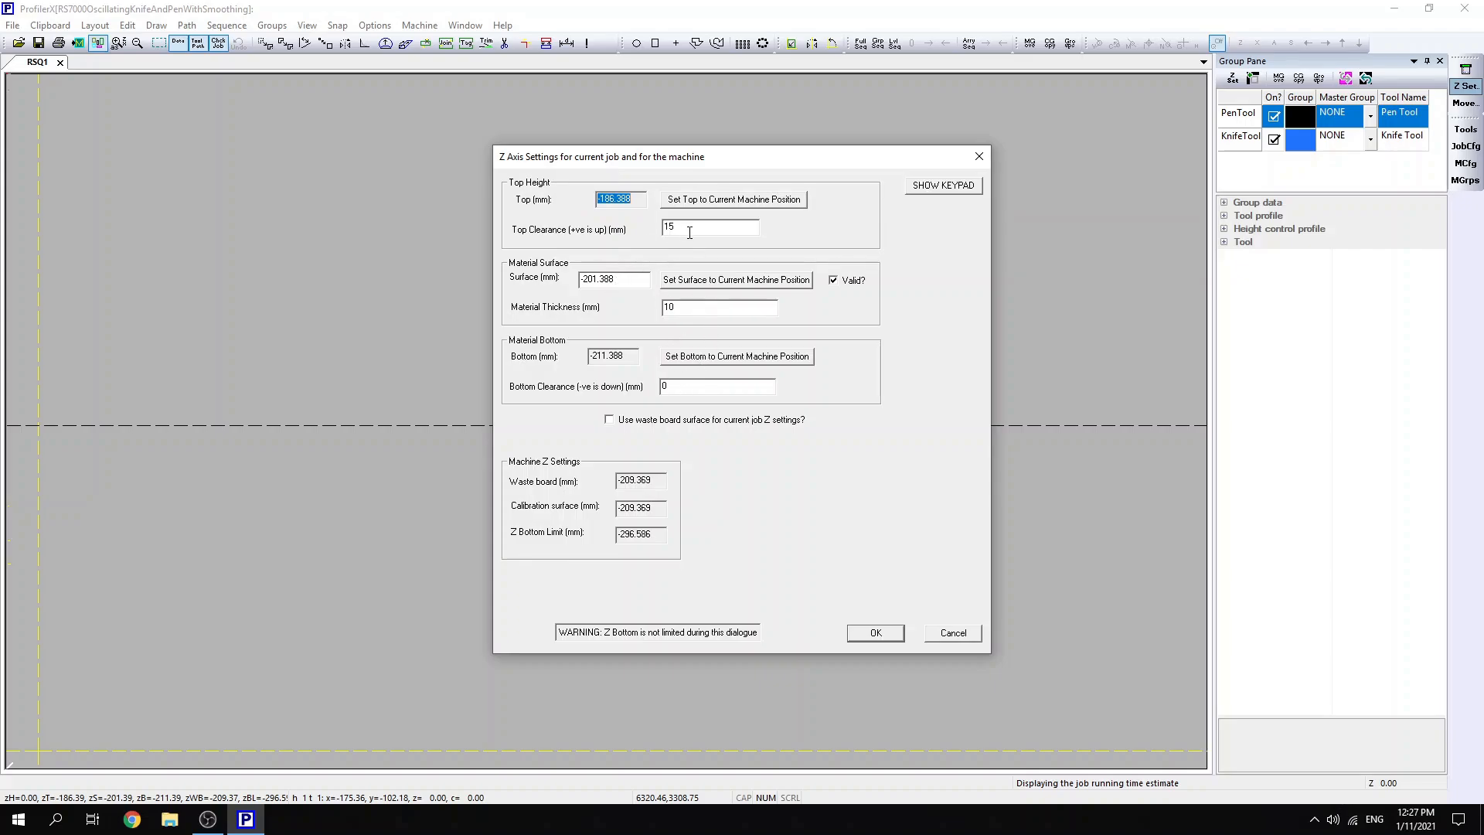
{"action": "left_click", "coordinate": [875, 633]}
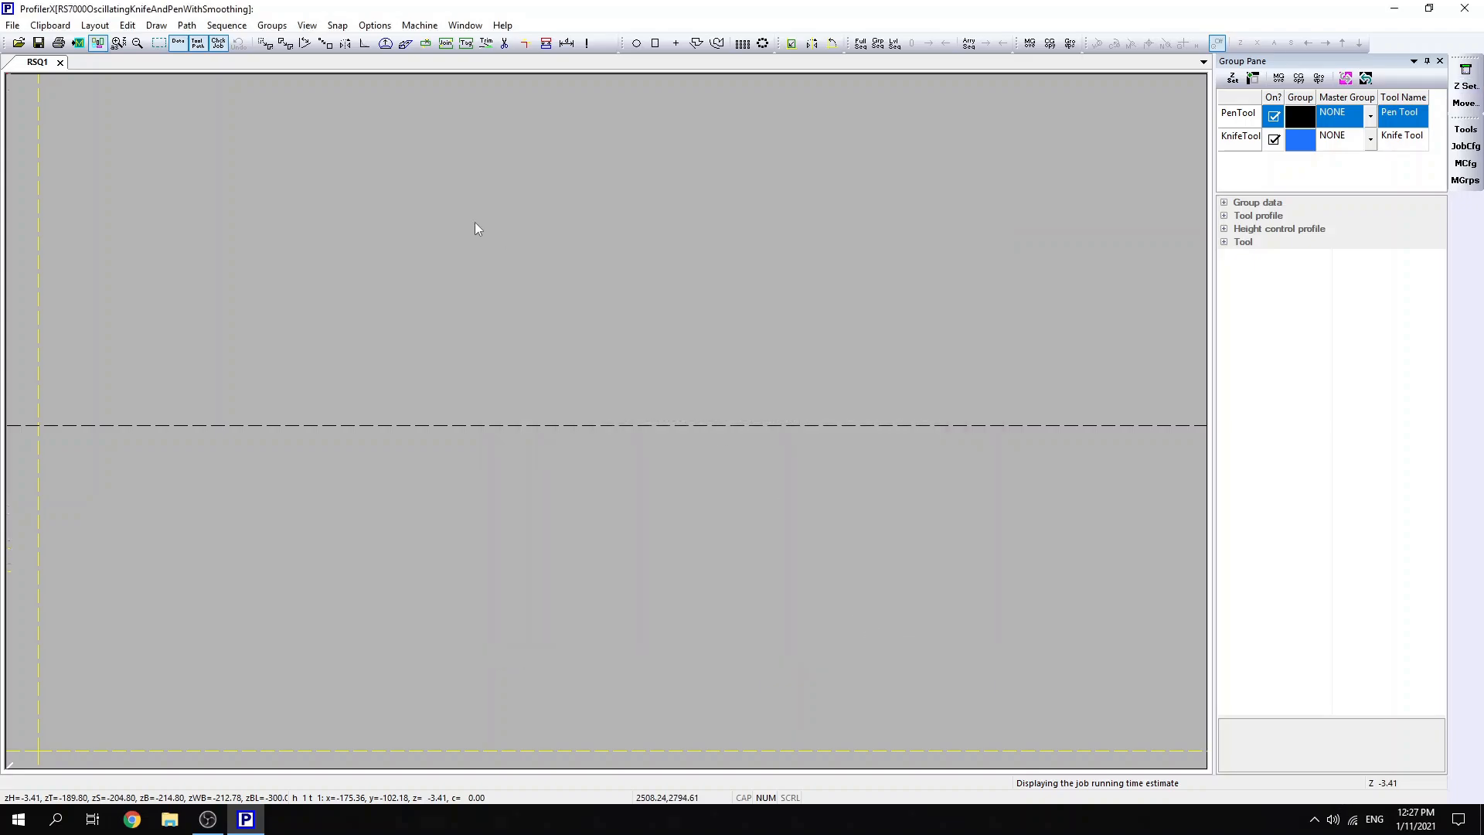
- Import RS Logo.dxf from the Demo folder on the USB drive and left-justify its tool path
{"action": "left_click", "coordinate": [11, 26]}
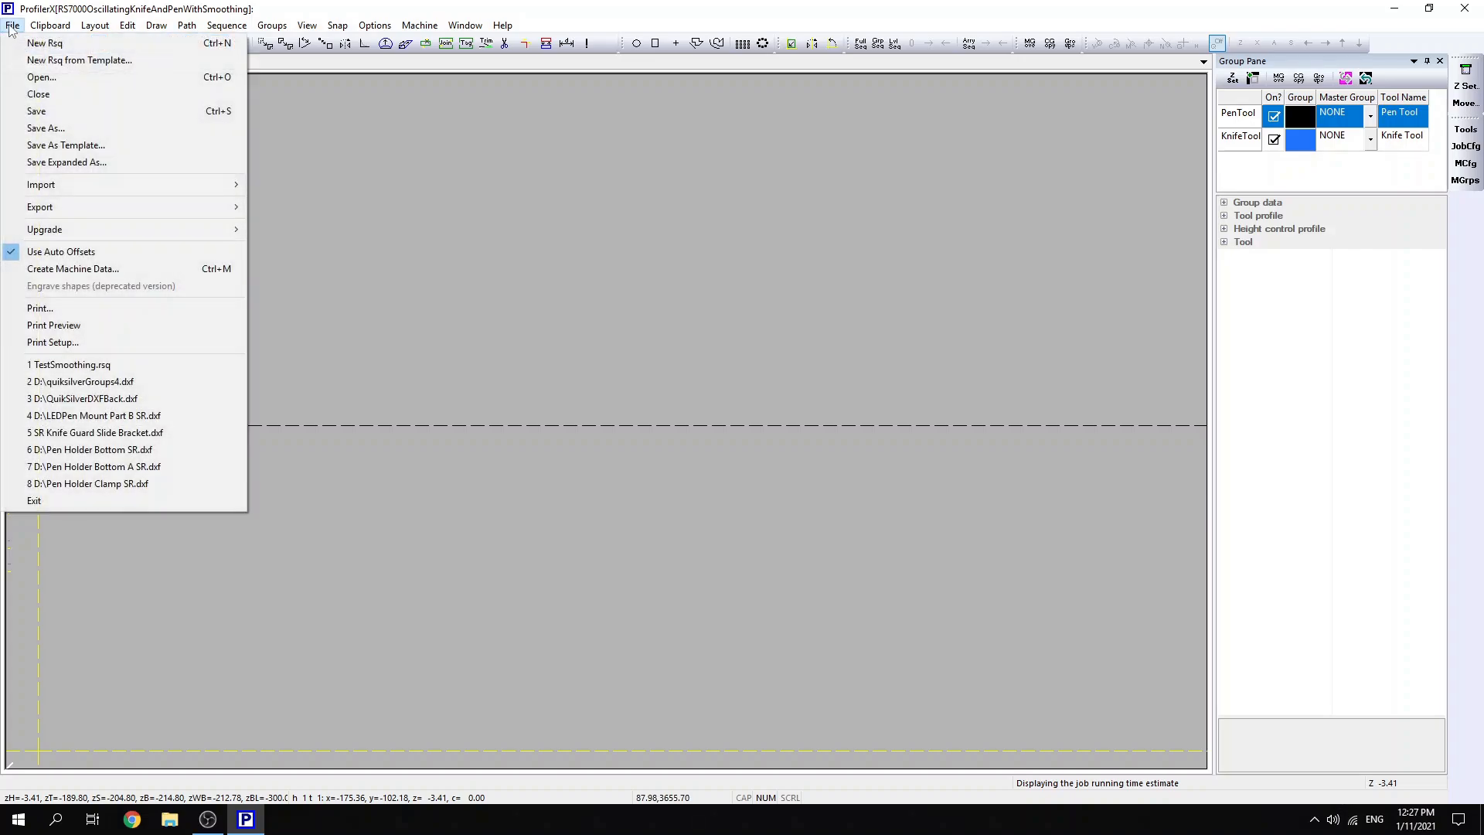
{"action": "mouse_move", "coordinate": [155, 186]}
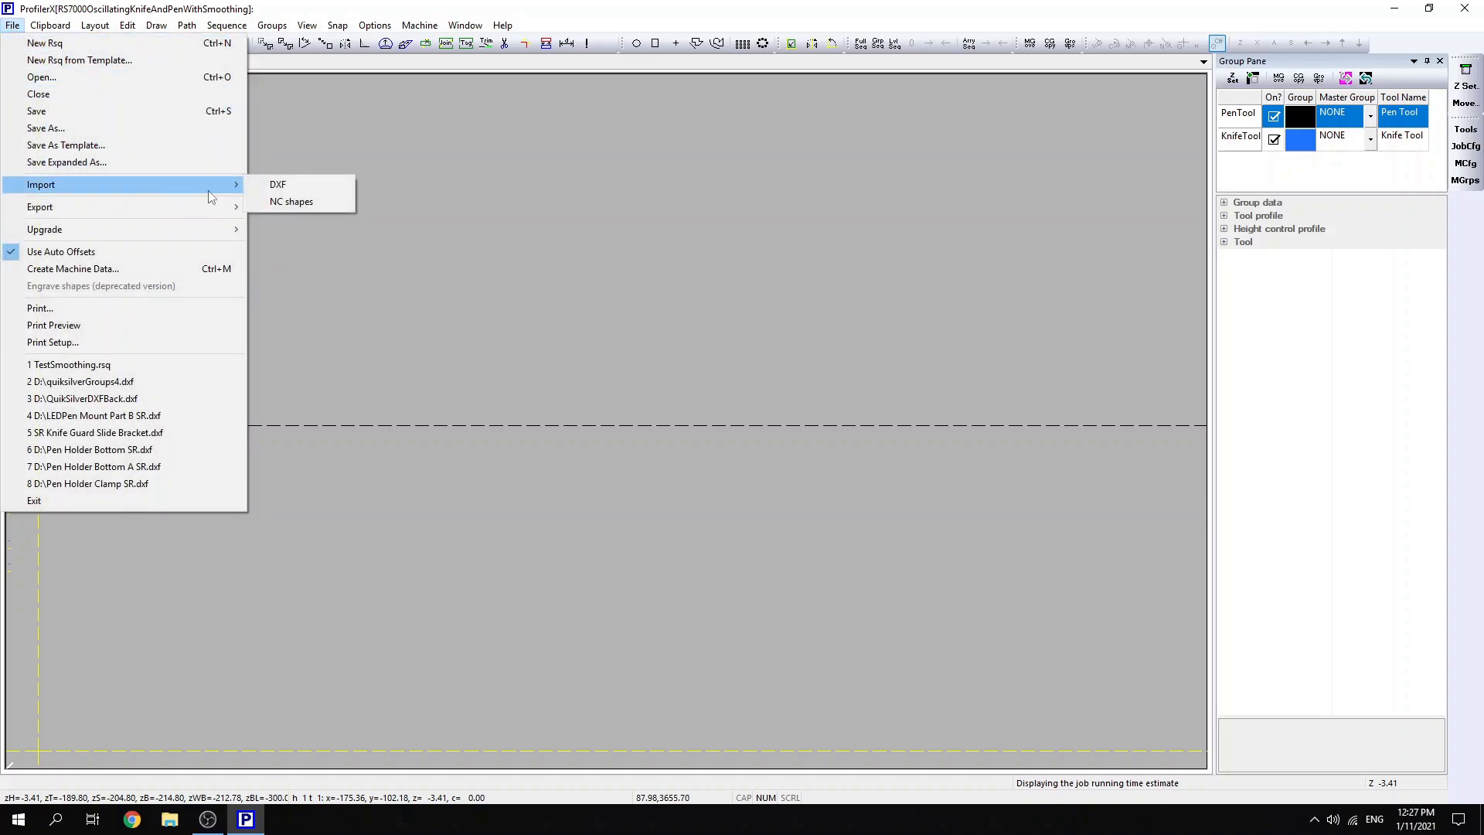
{"action": "left_click", "coordinate": [283, 185]}
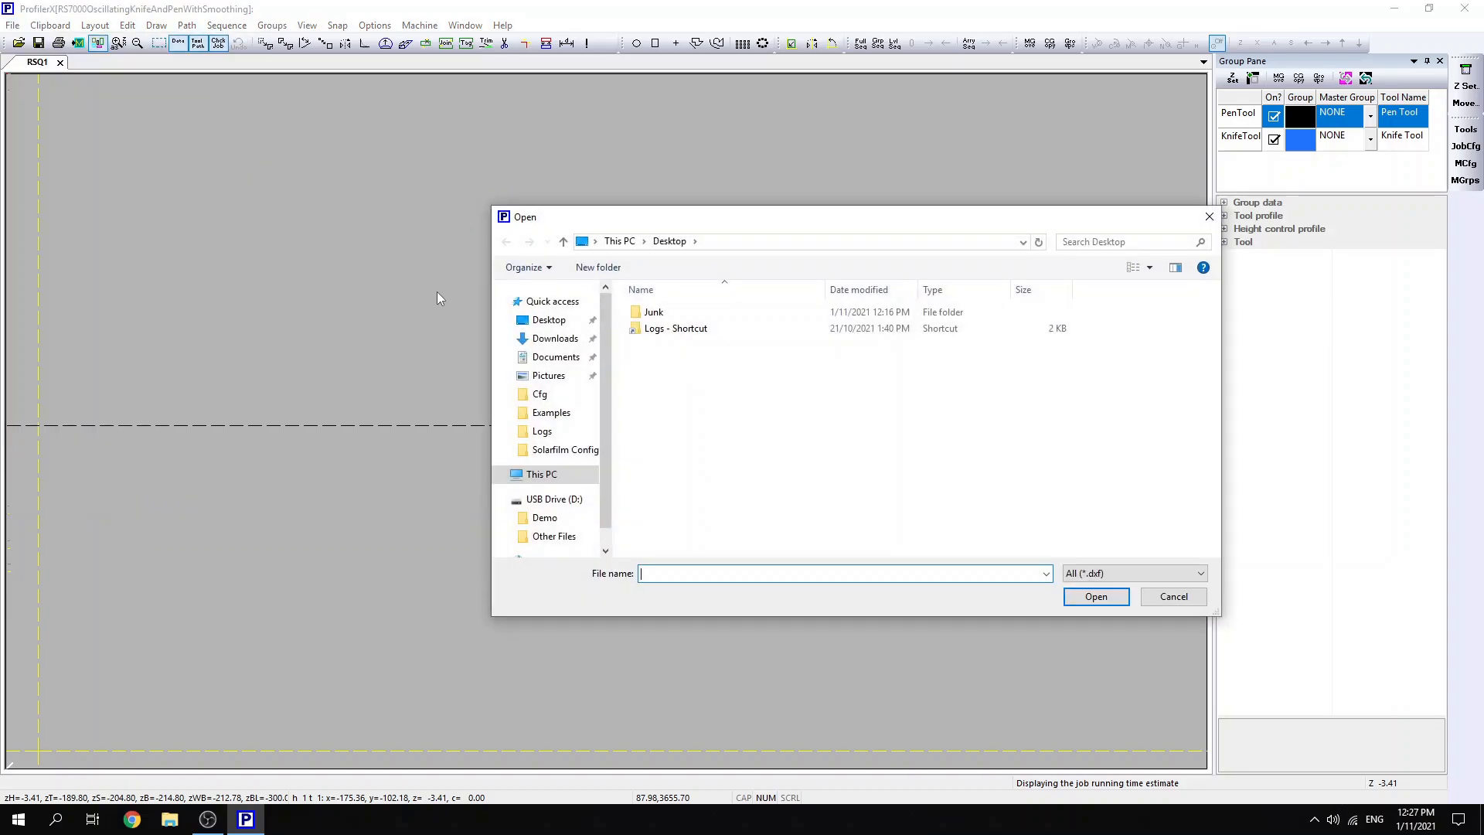
{"action": "left_click", "coordinate": [545, 517]}
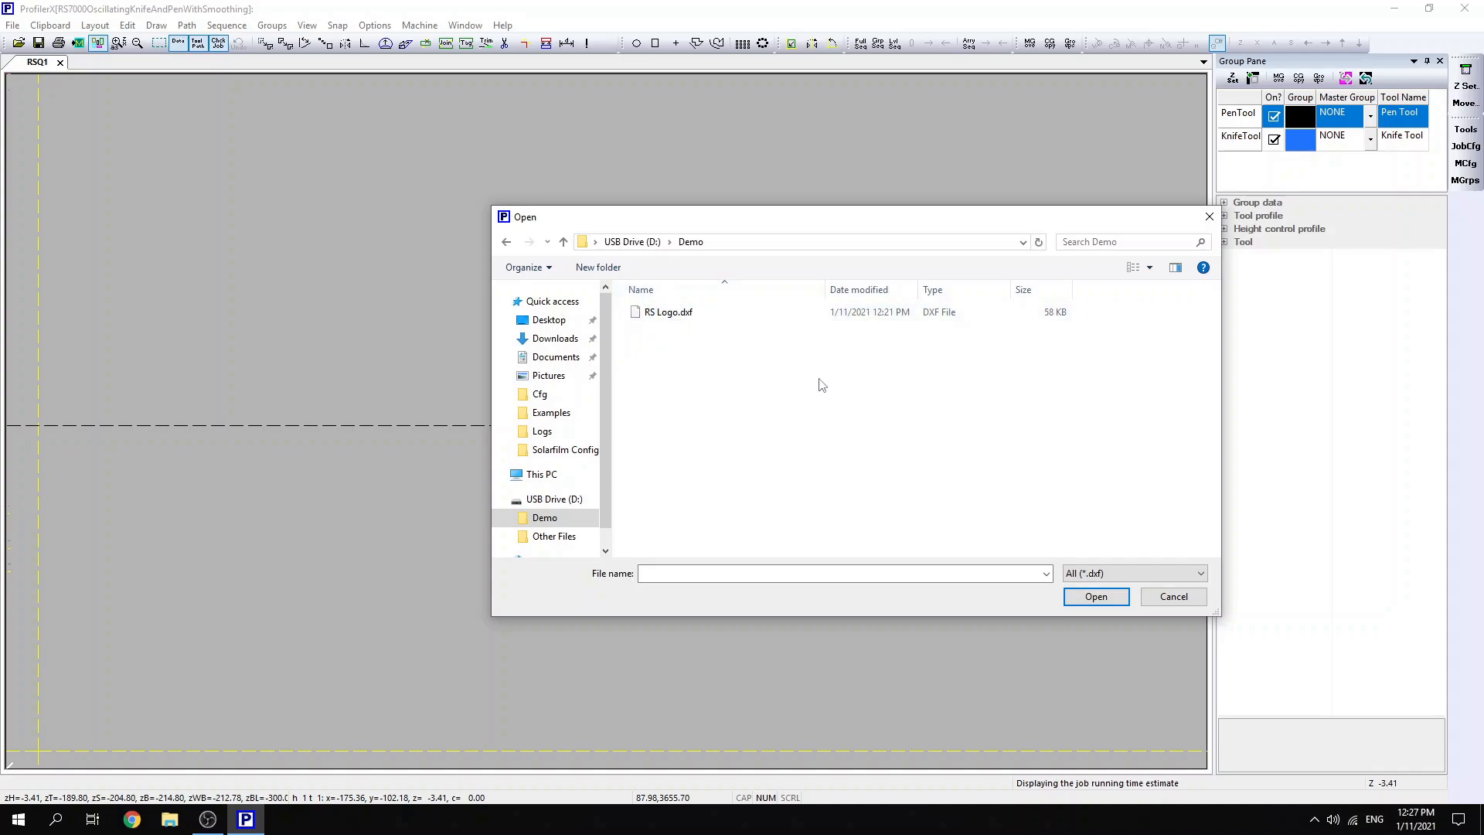
{"action": "left_click", "coordinate": [669, 314]}
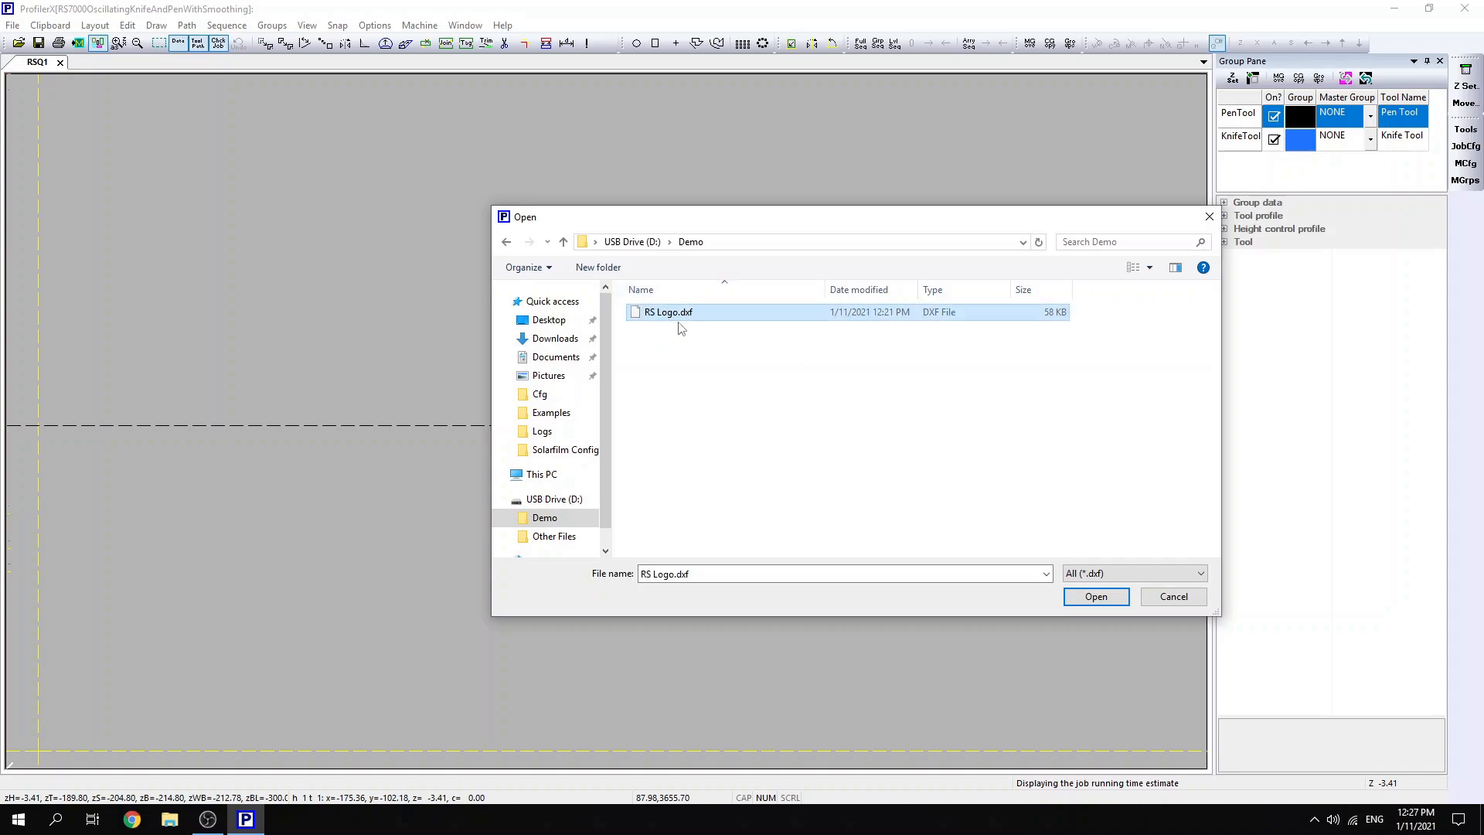
{"action": "left_click", "coordinate": [1080, 598]}
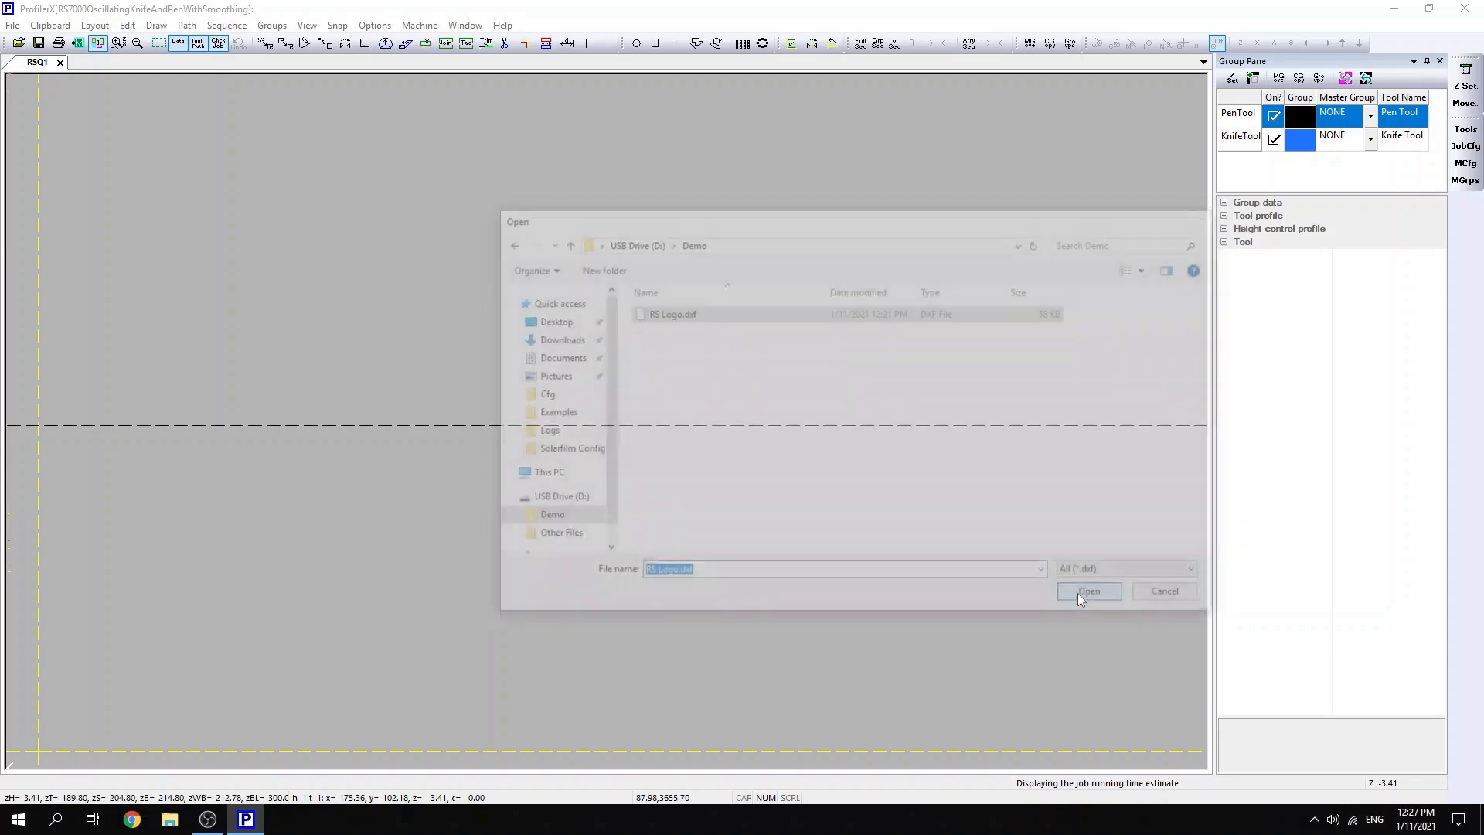
{"action": "left_click", "coordinate": [791, 44]}
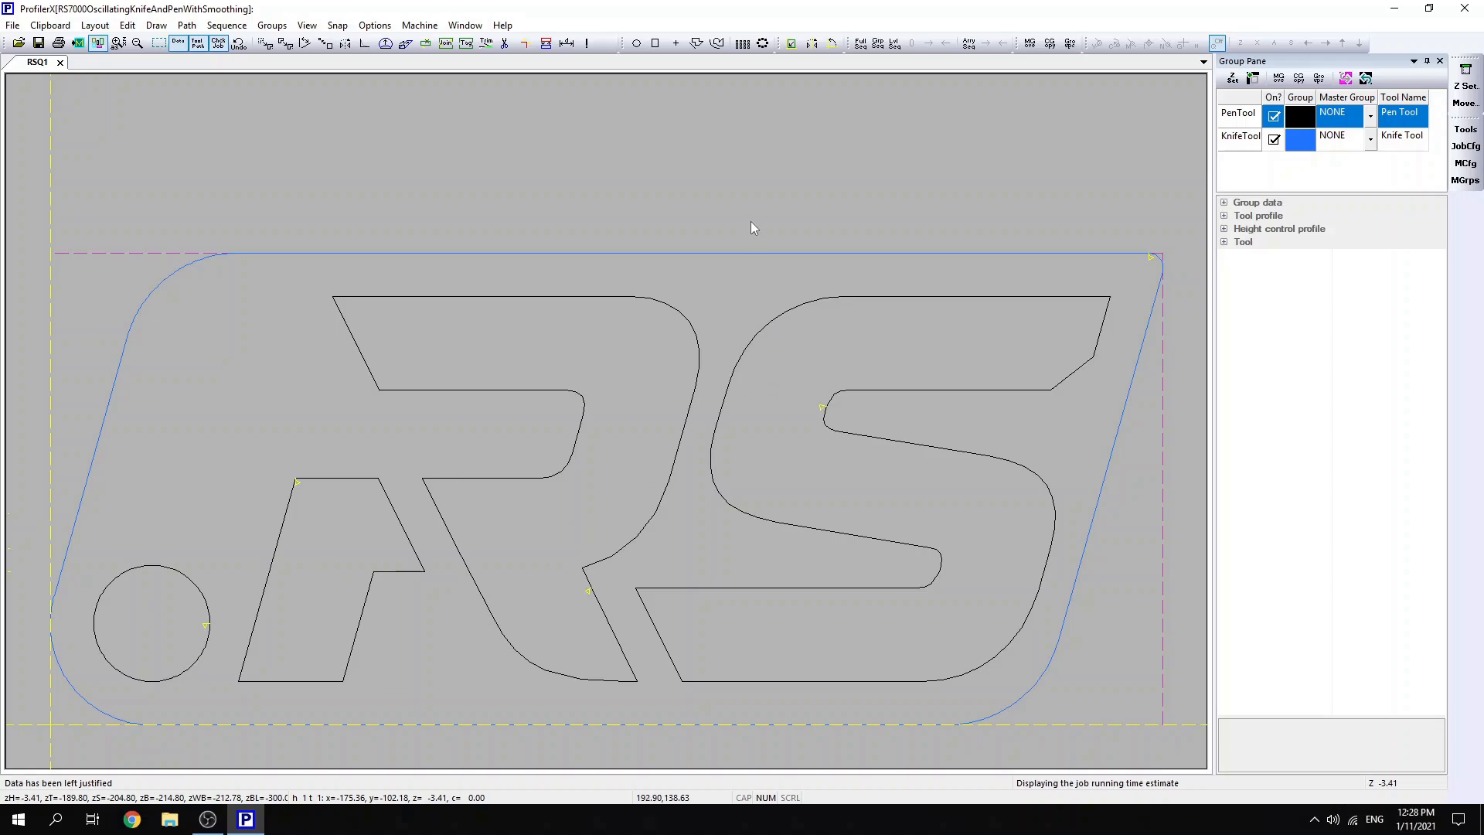
- Sequence all shapes in this order: circle, small left part of the R, main part of the R, S, outer outline
{"action": "left_click", "coordinate": [861, 44]}
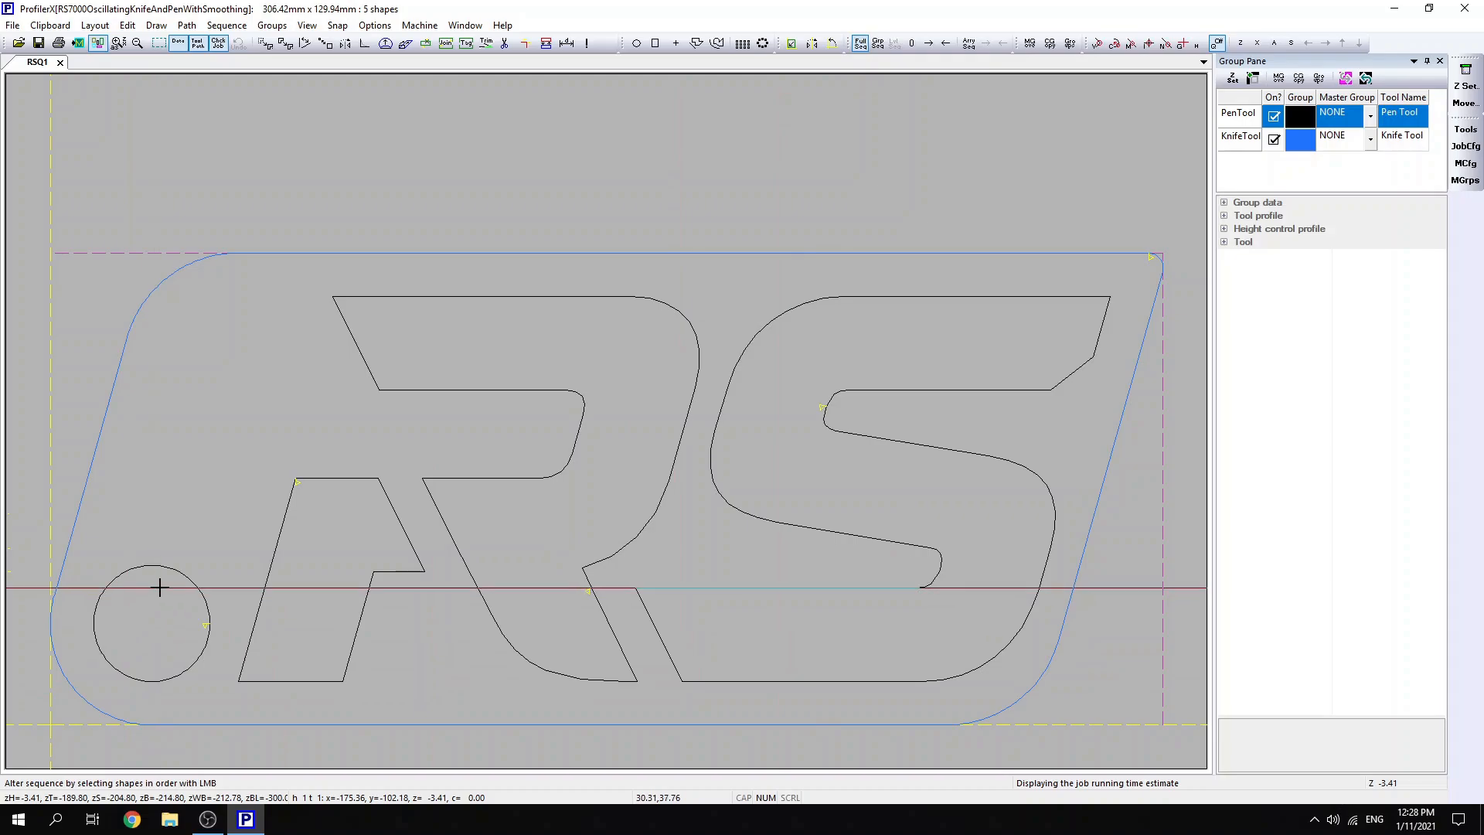
{"action": "left_click", "coordinate": [177, 570]}
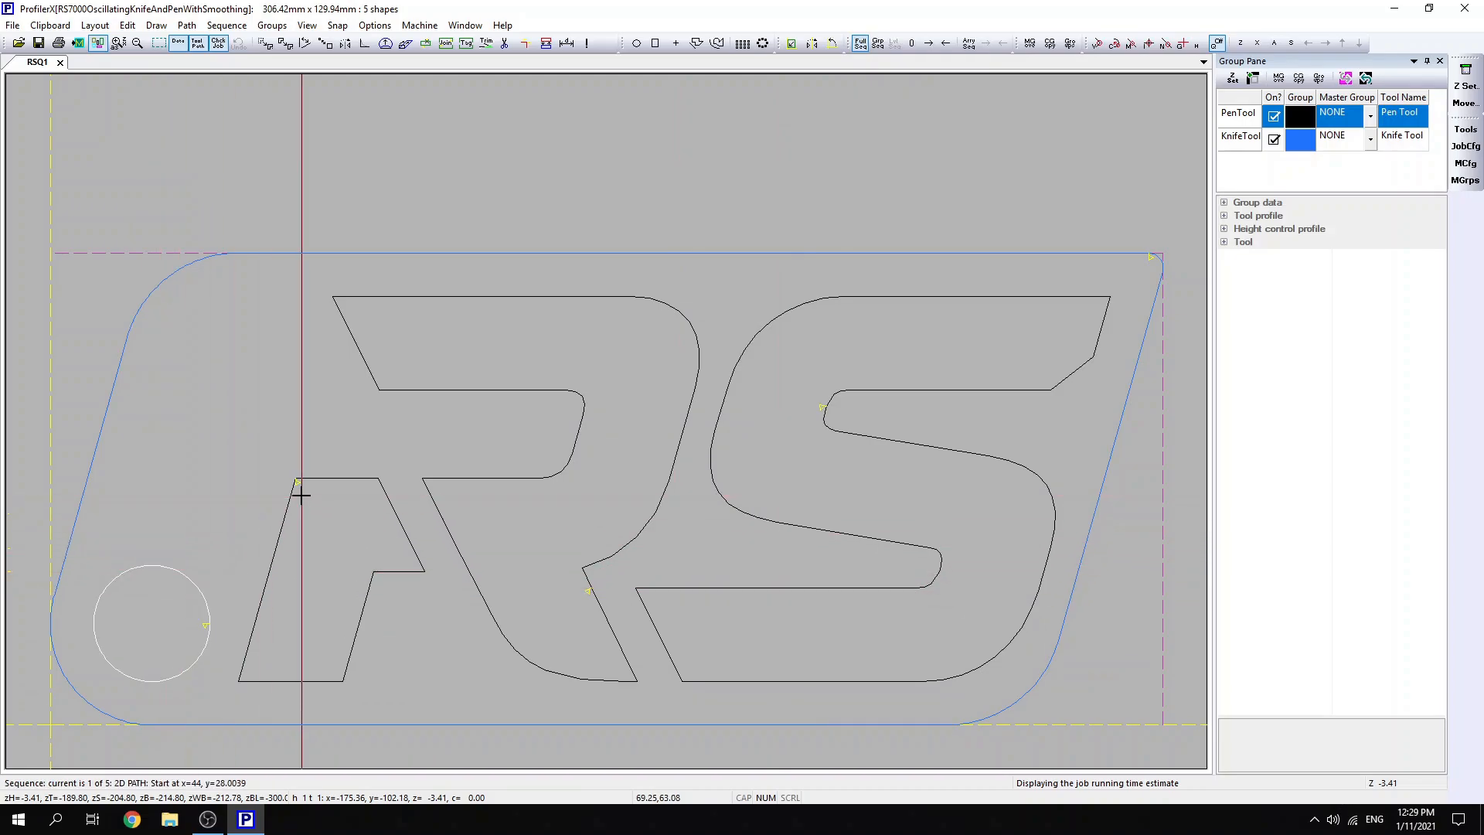
{"action": "left_click", "coordinate": [318, 480]}
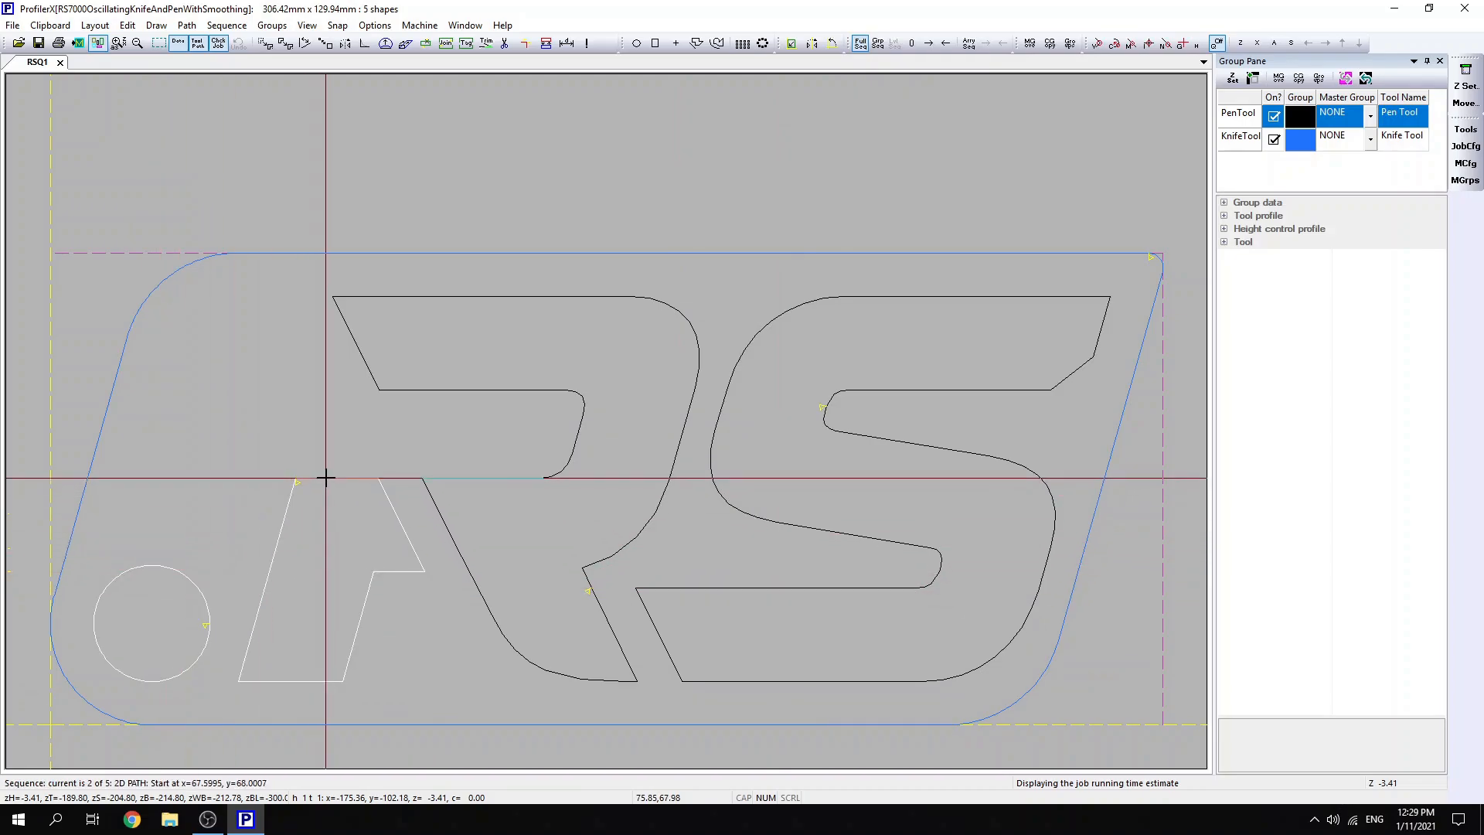
{"action": "left_click", "coordinate": [442, 480]}
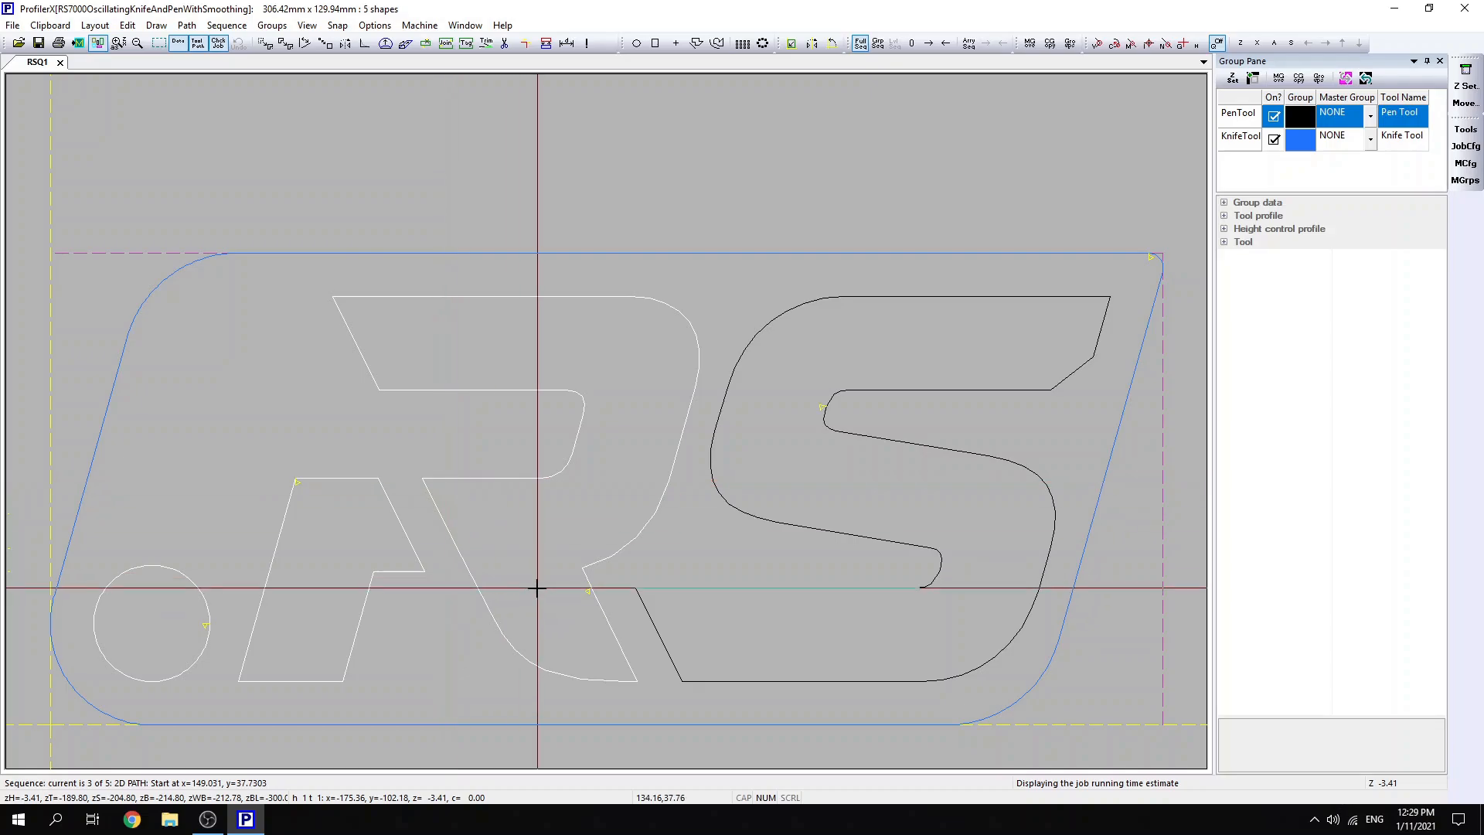
{"action": "left_click", "coordinate": [662, 589]}
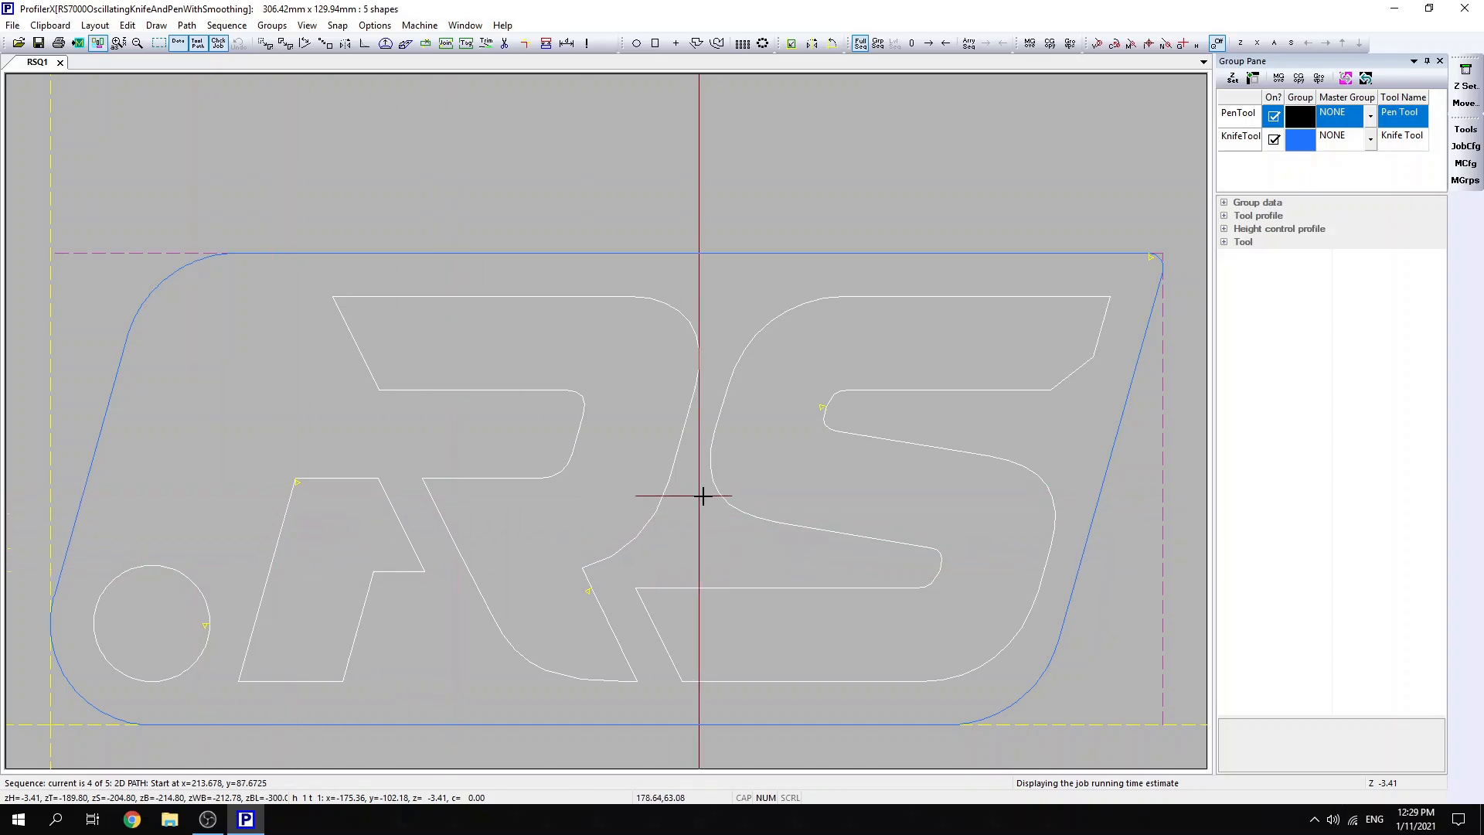
{"action": "left_click", "coordinate": [1130, 385]}
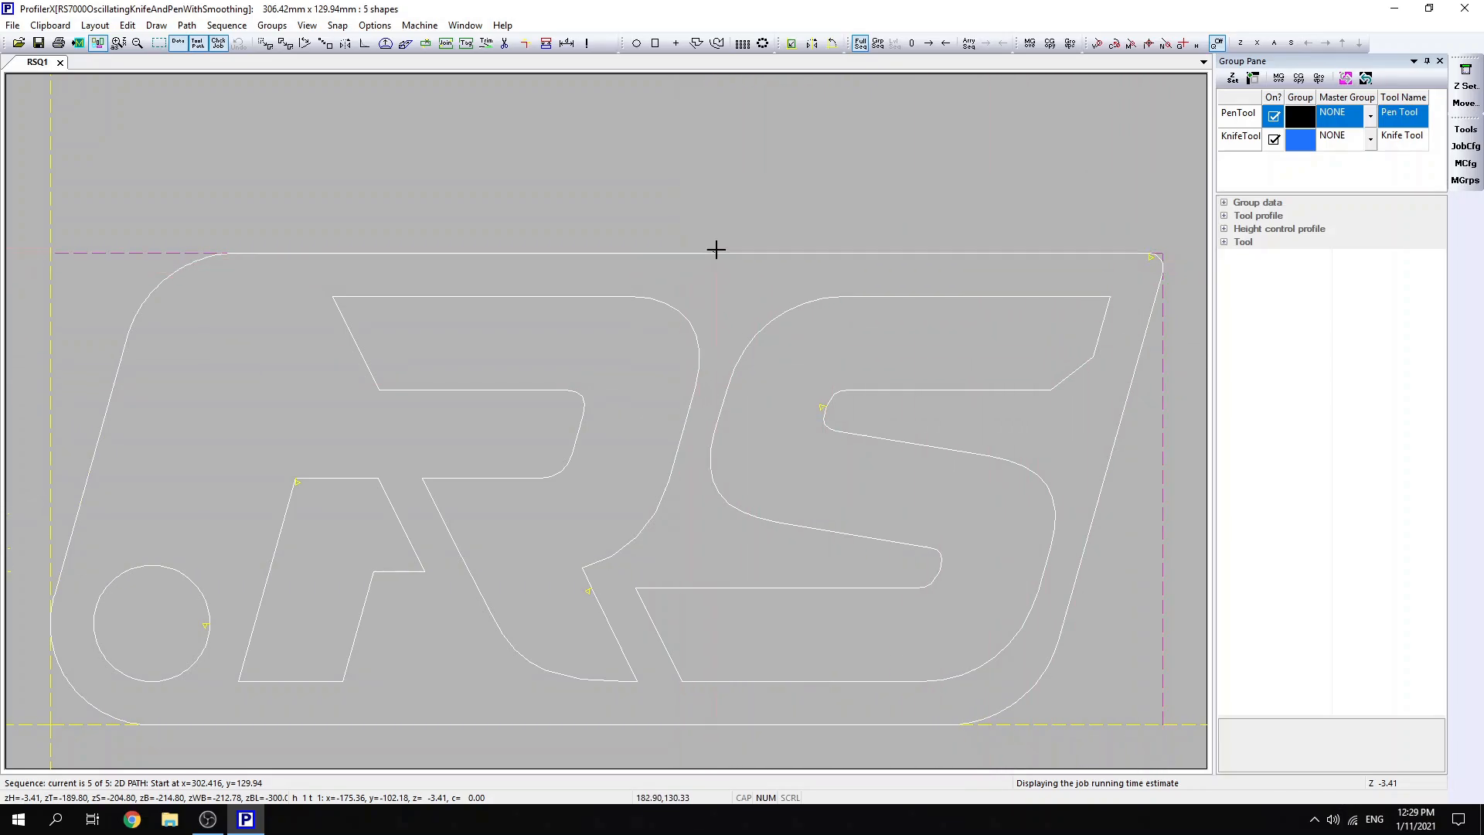
{"action": "key", "text": "Escape"}
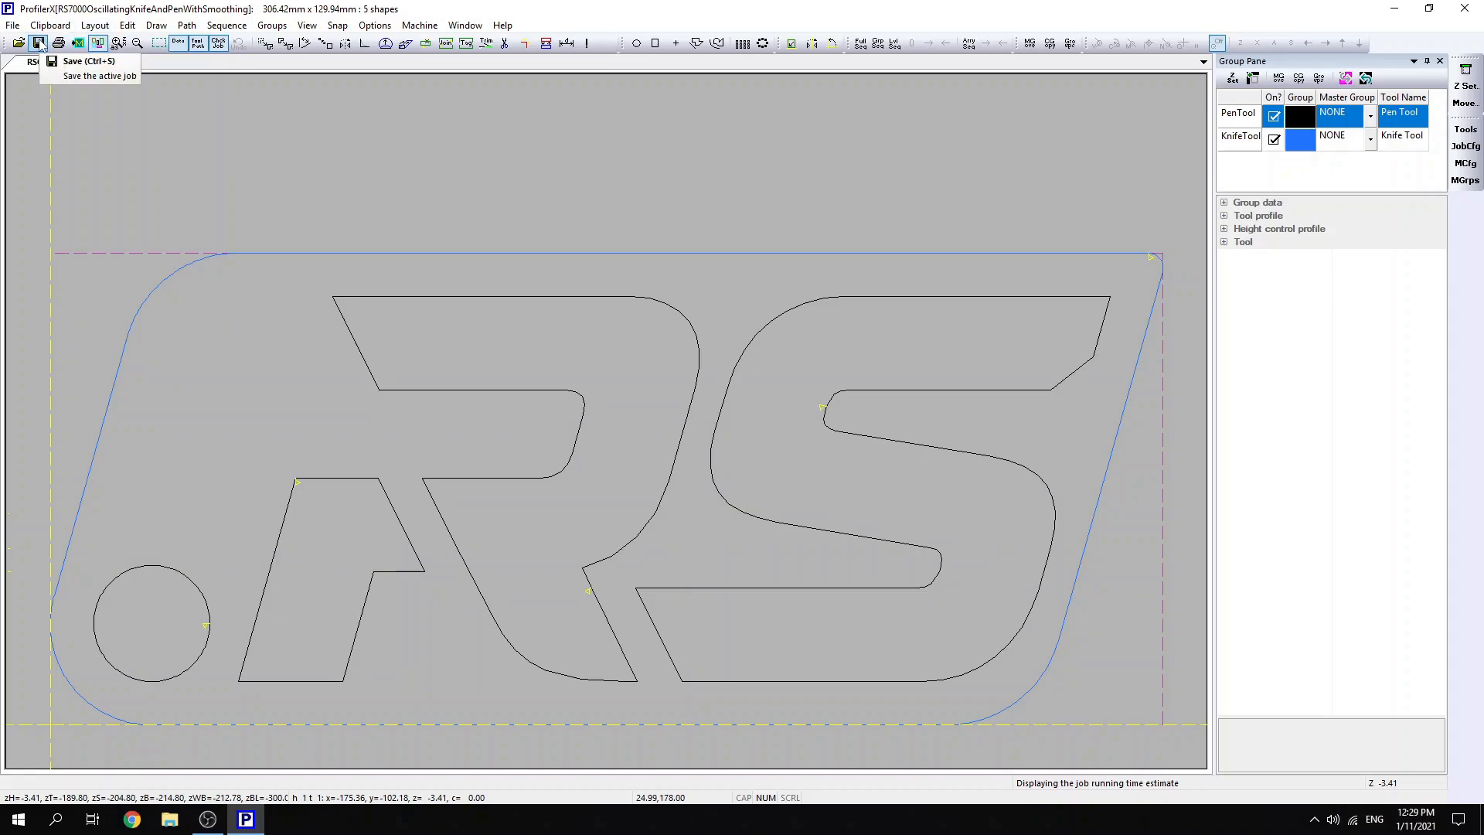
- Save the job to the Desktop as RS Logo Demo in the Profiler Files (*.rsq) format
{"action": "left_click", "coordinate": [39, 44]}
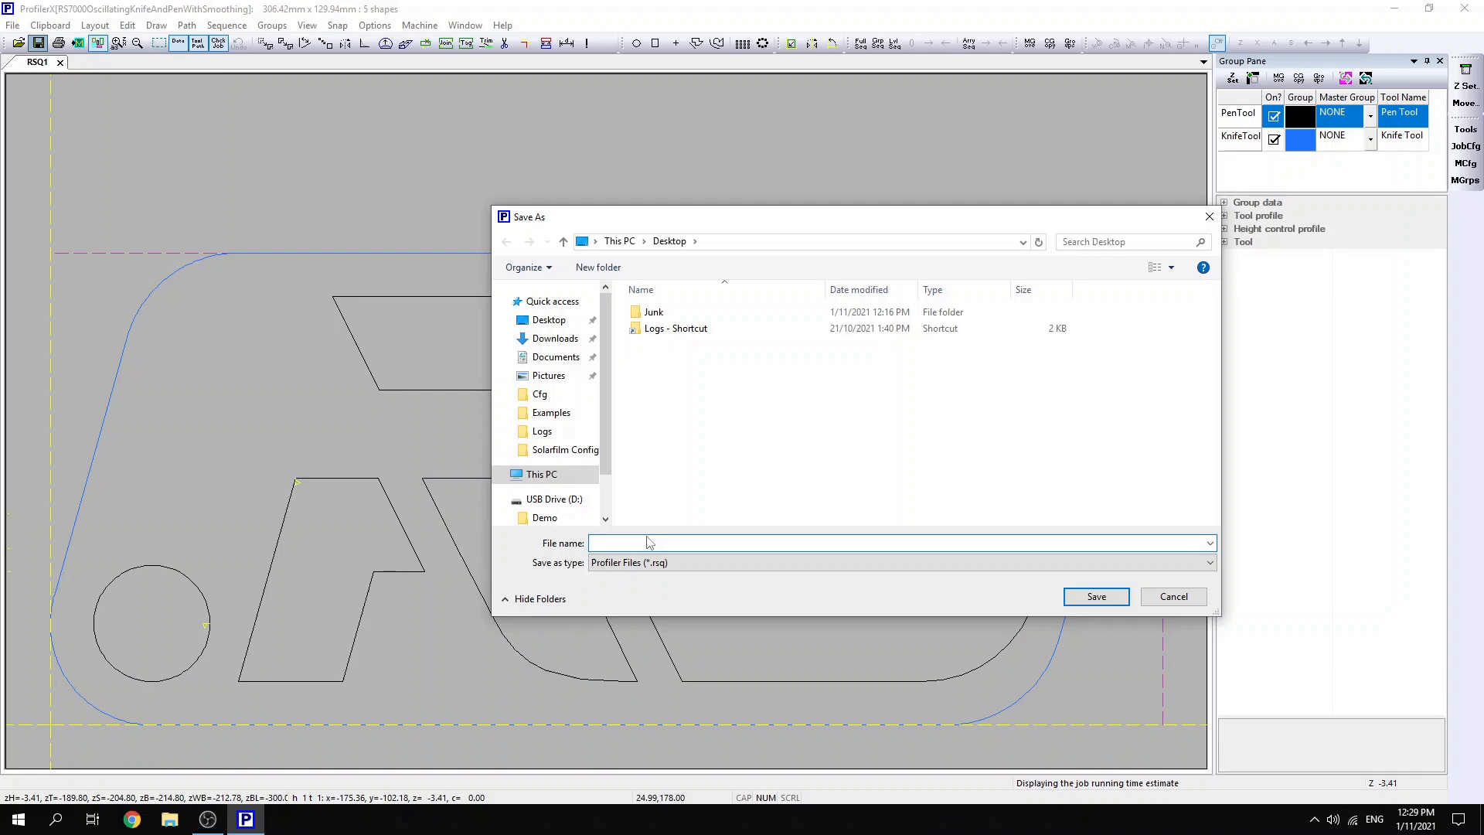
{"action": "type", "text": "RS"}
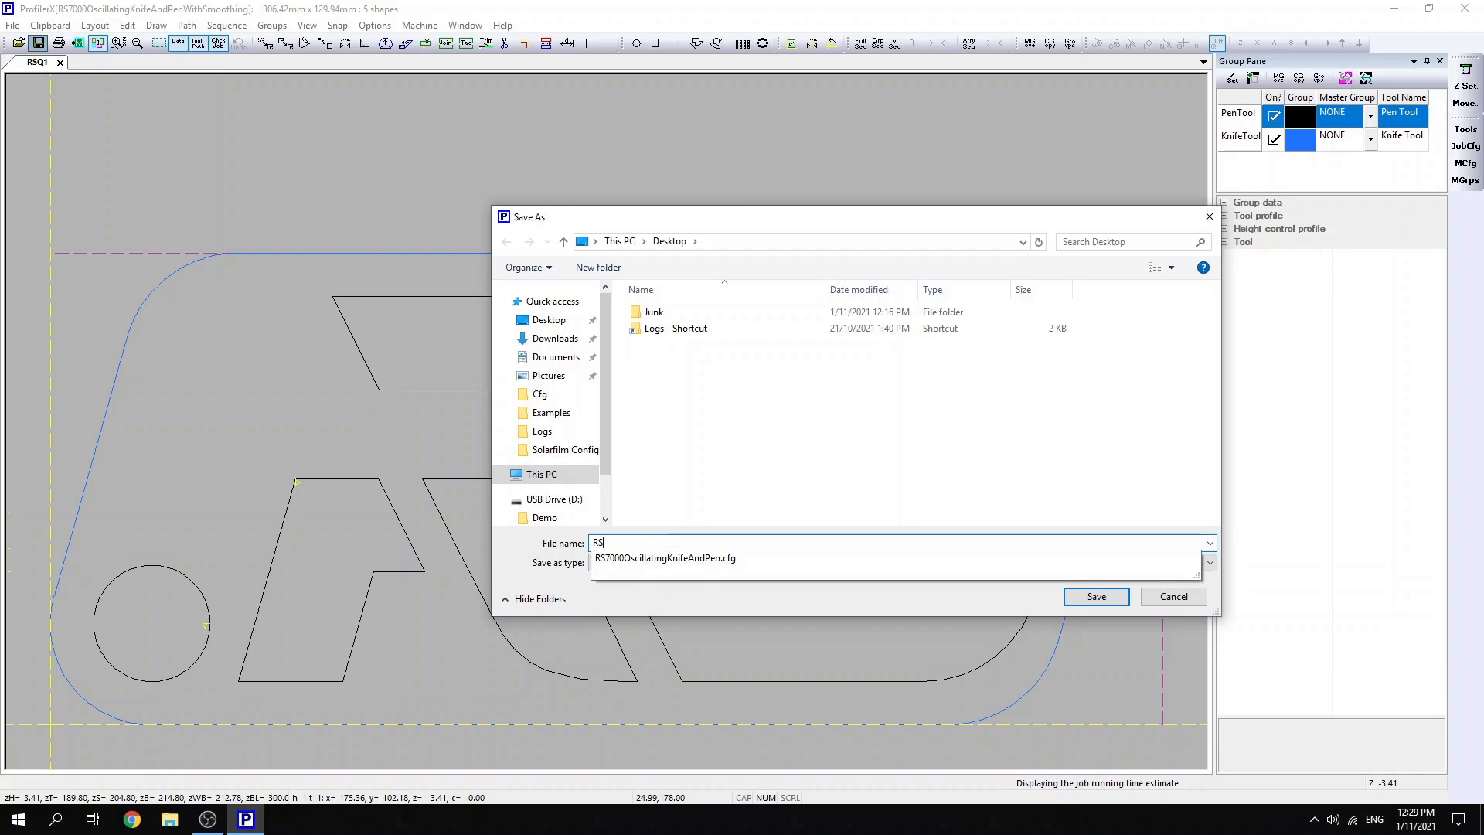
{"action": "type", "text": " Logo Demo"}
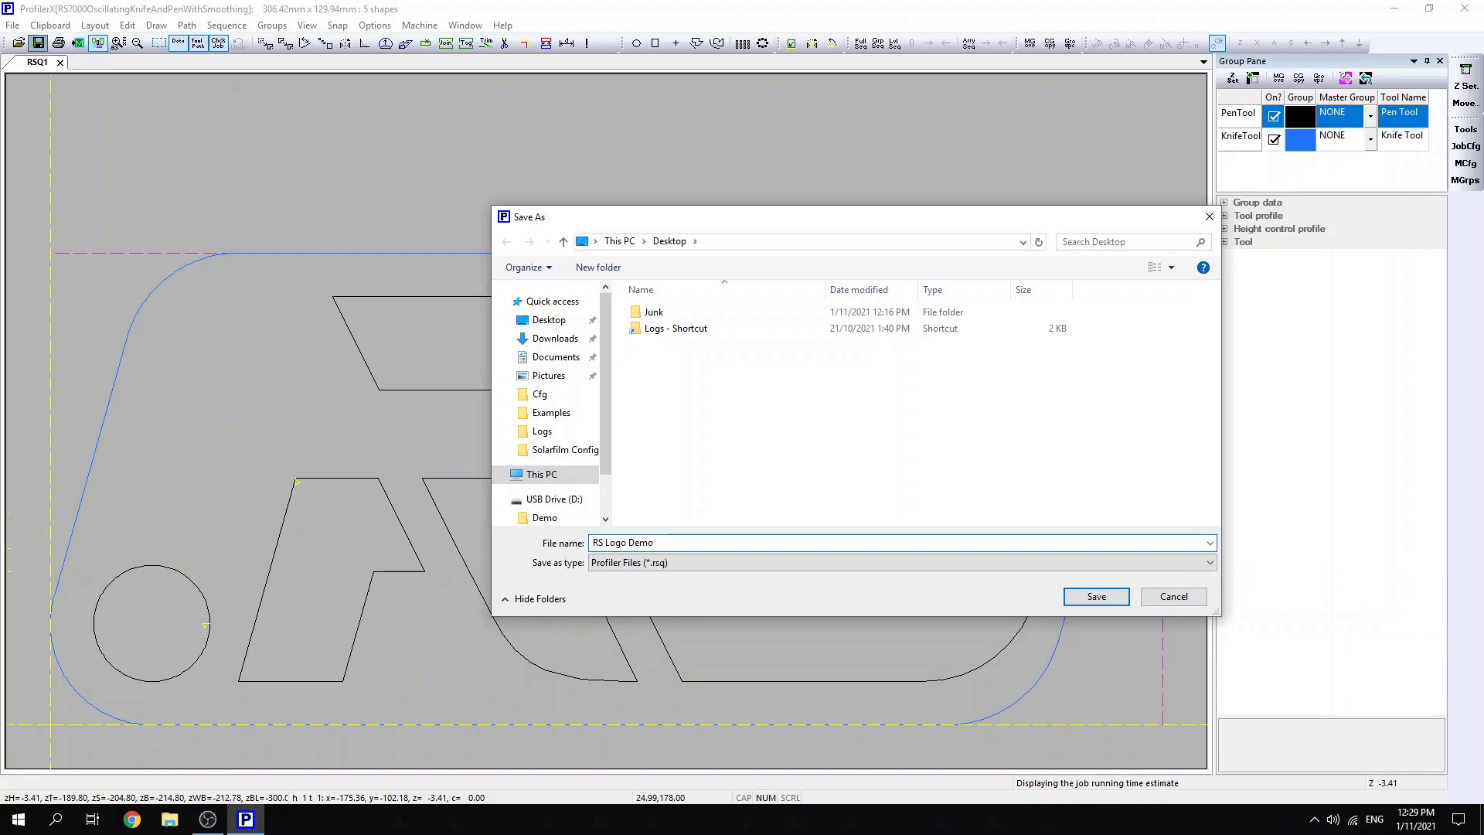
{"action": "left_click", "coordinate": [1095, 595]}
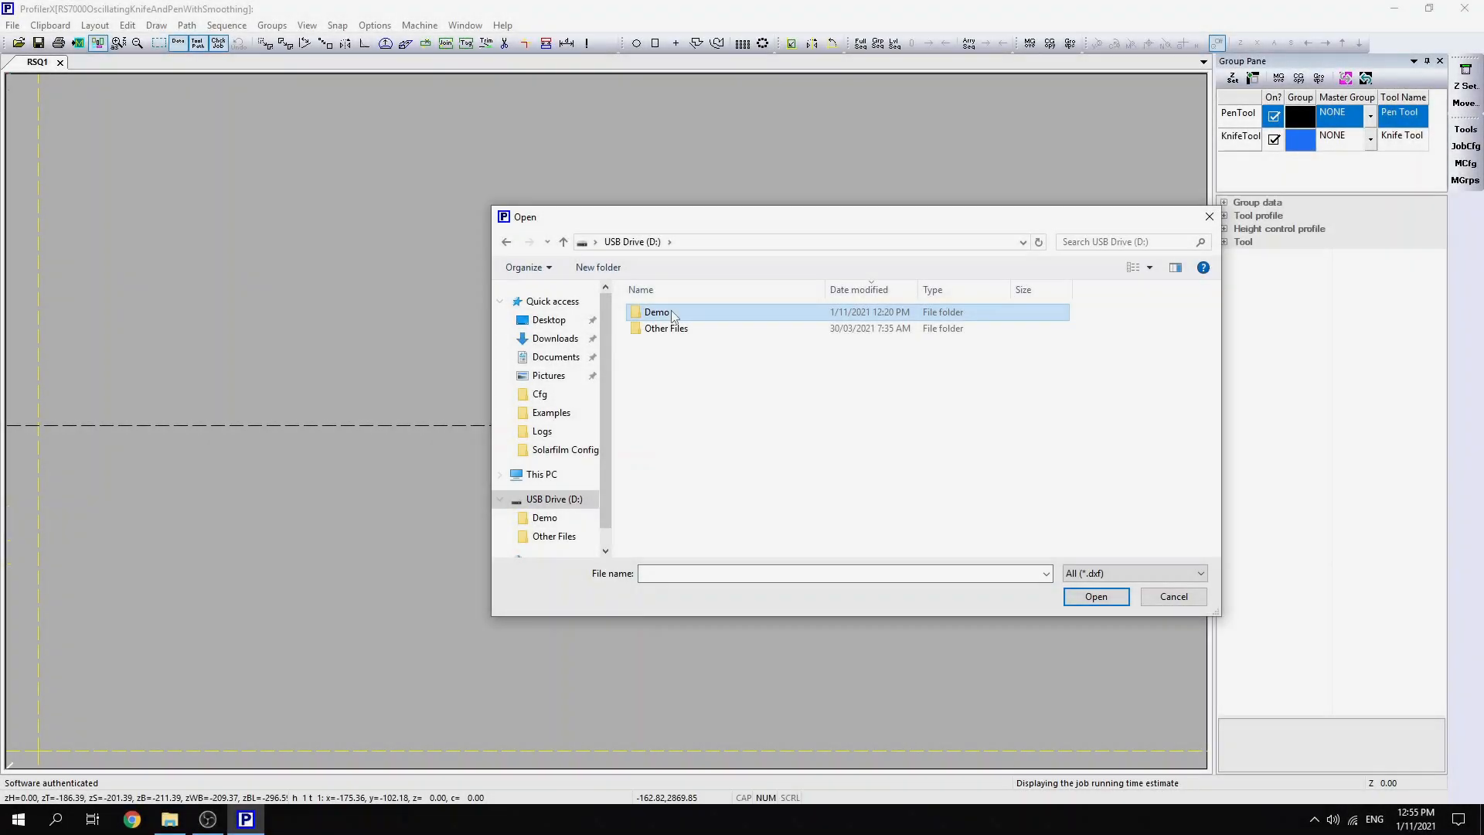
- Import RS Logo No Layers.dxf from the Demo folder into the new job and left-justify its tool path
{"action": "double_click", "coordinate": [657, 312]}
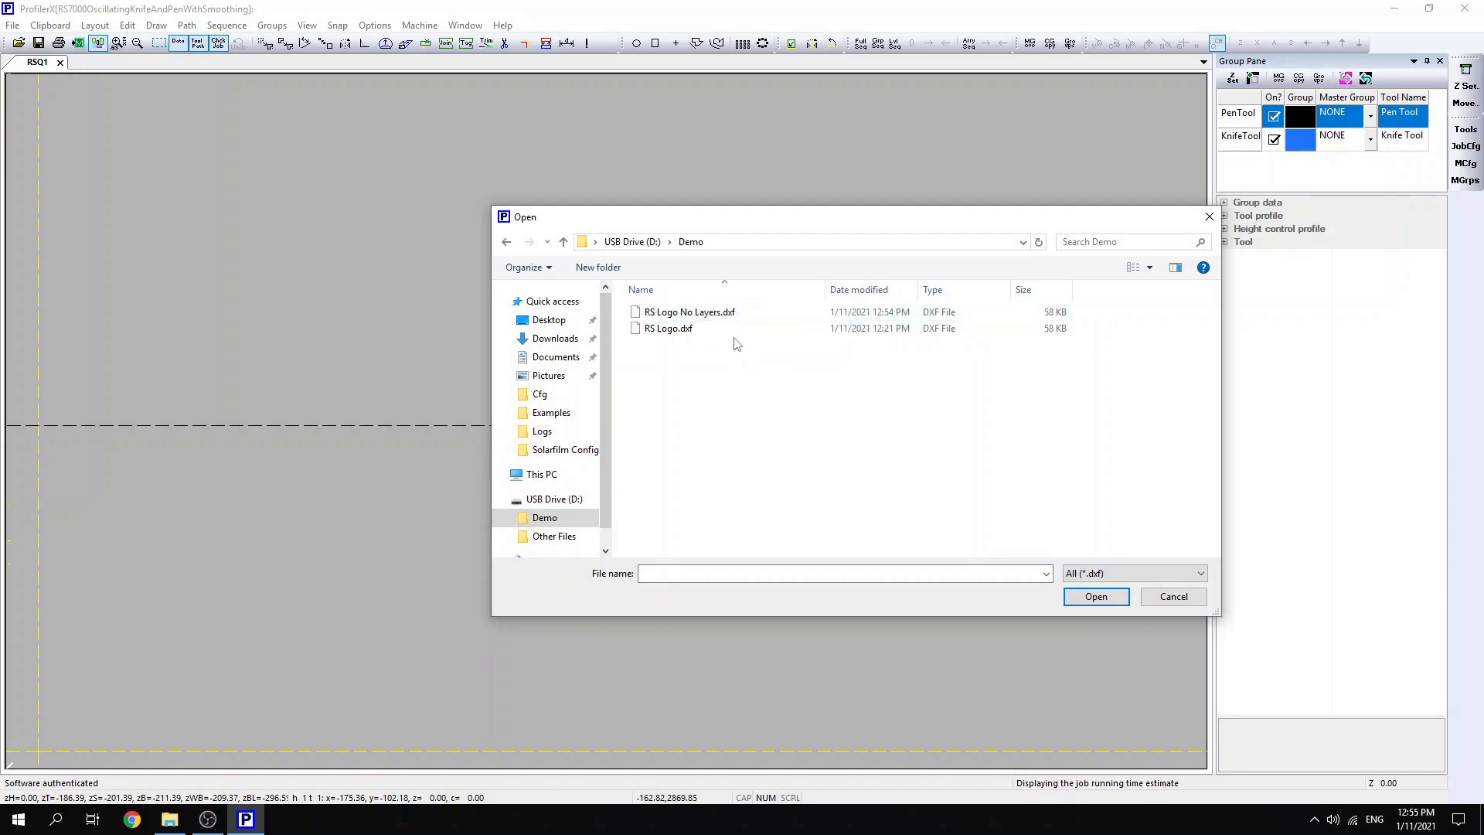
{"action": "left_click", "coordinate": [729, 315]}
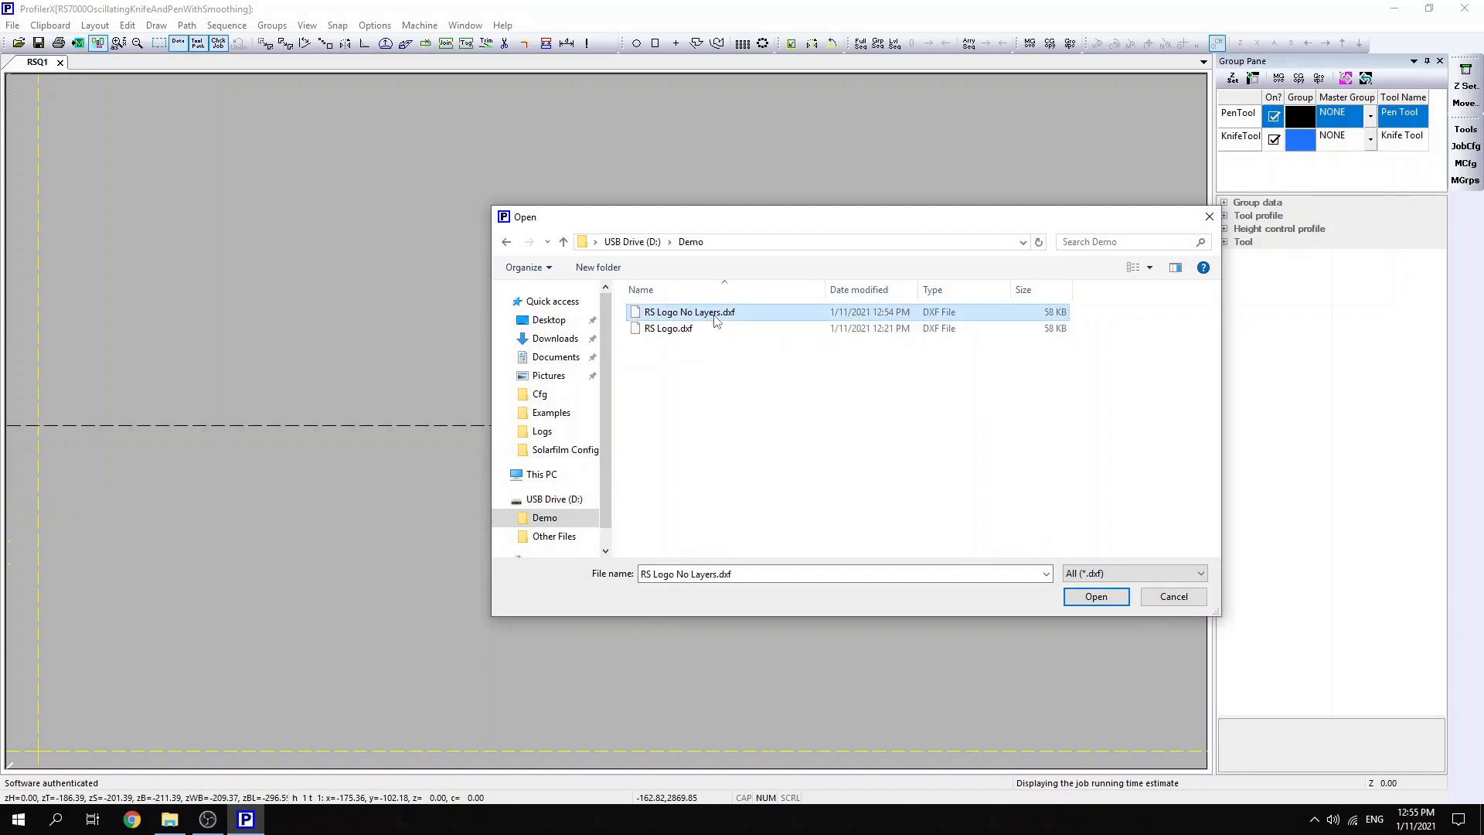
{"action": "left_click", "coordinate": [1096, 596]}
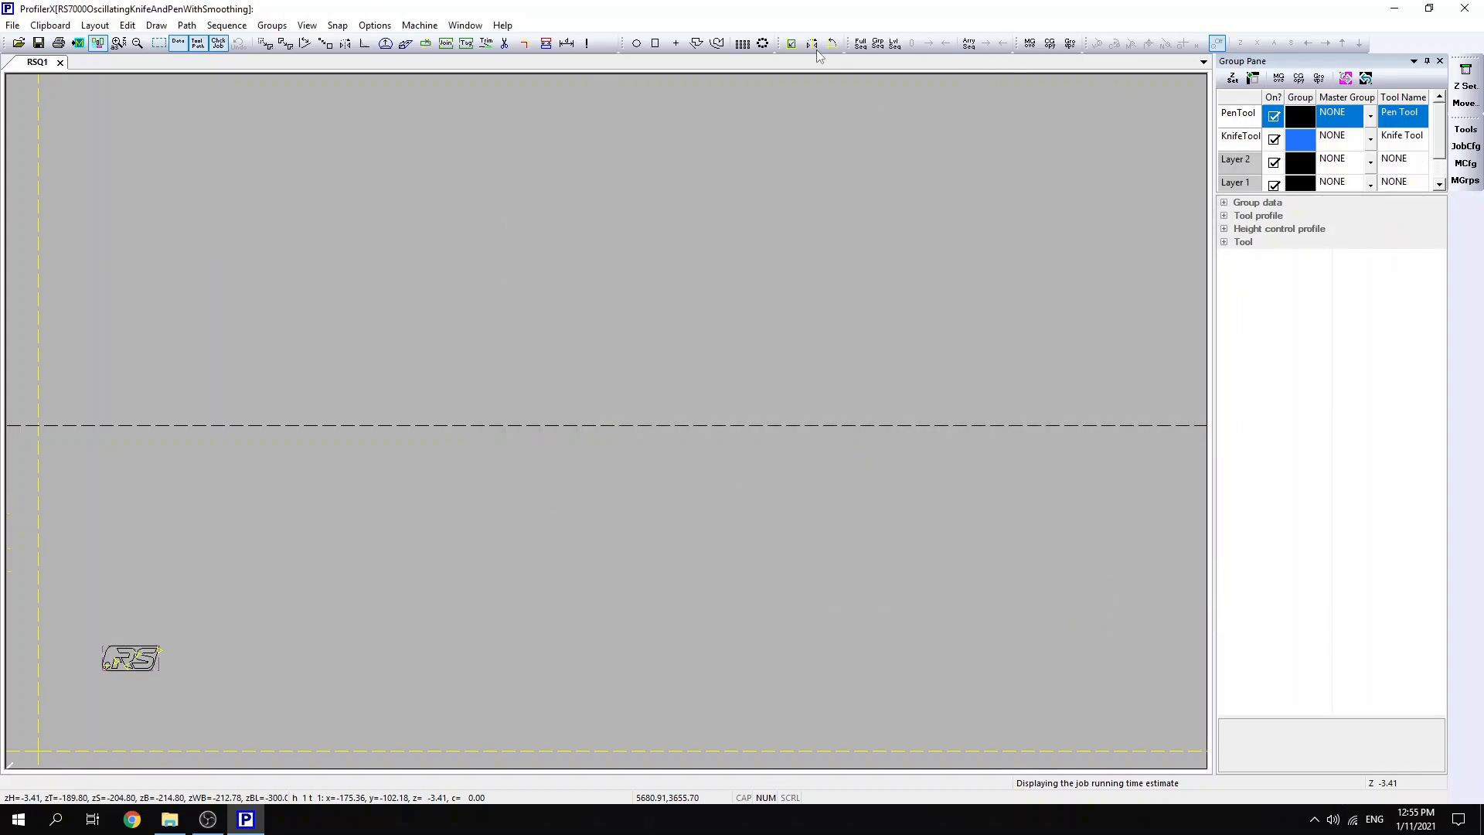
{"action": "left_click", "coordinate": [793, 44]}
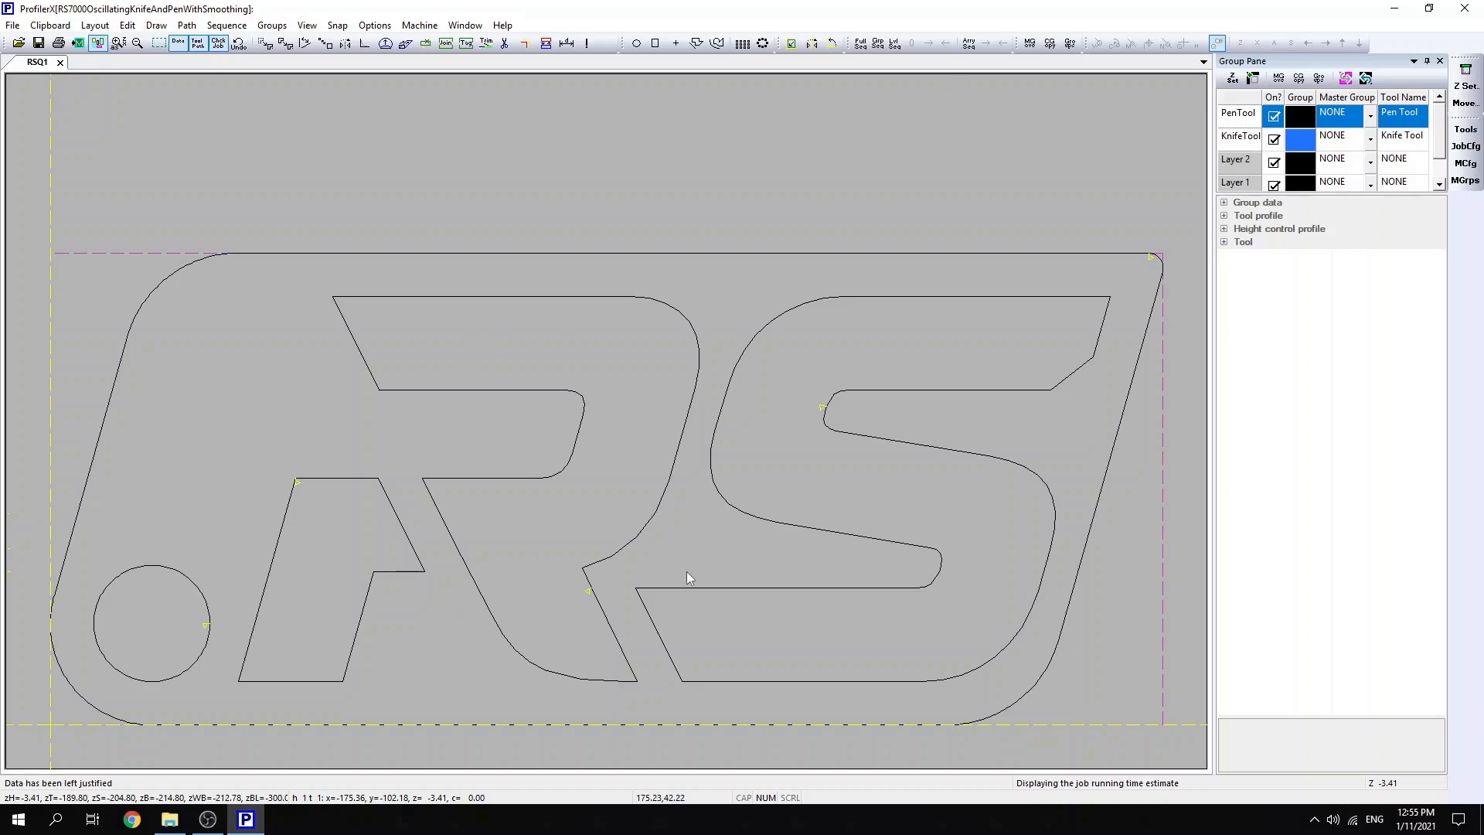
- Move the circle, both parts of the R and the S inside the outline to the PenTool group
{"action": "left_click", "coordinate": [1279, 79]}
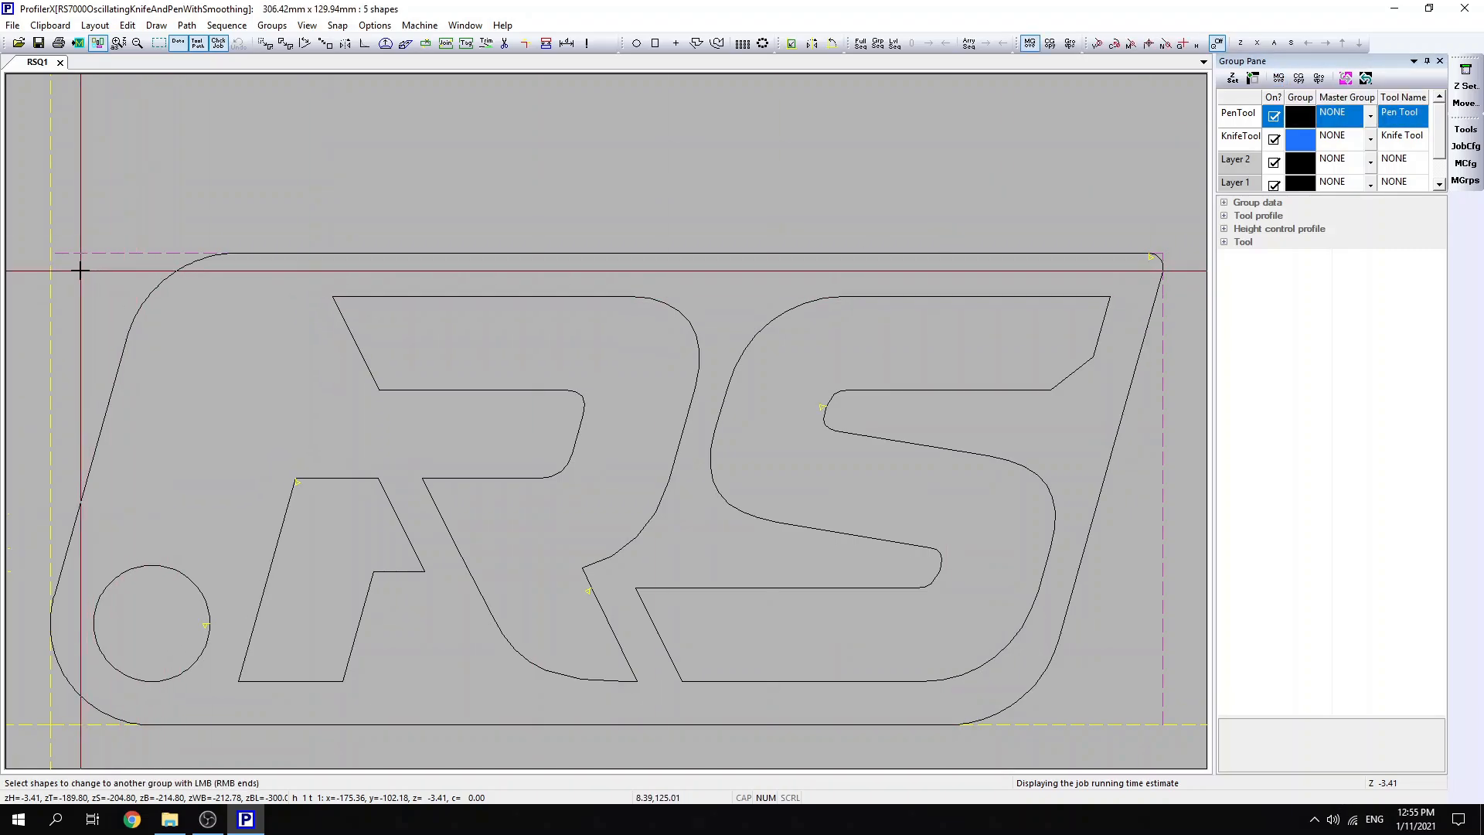
{"action": "left_click_drag", "start_coordinate": [80, 271], "coordinate": [1164, 709]}
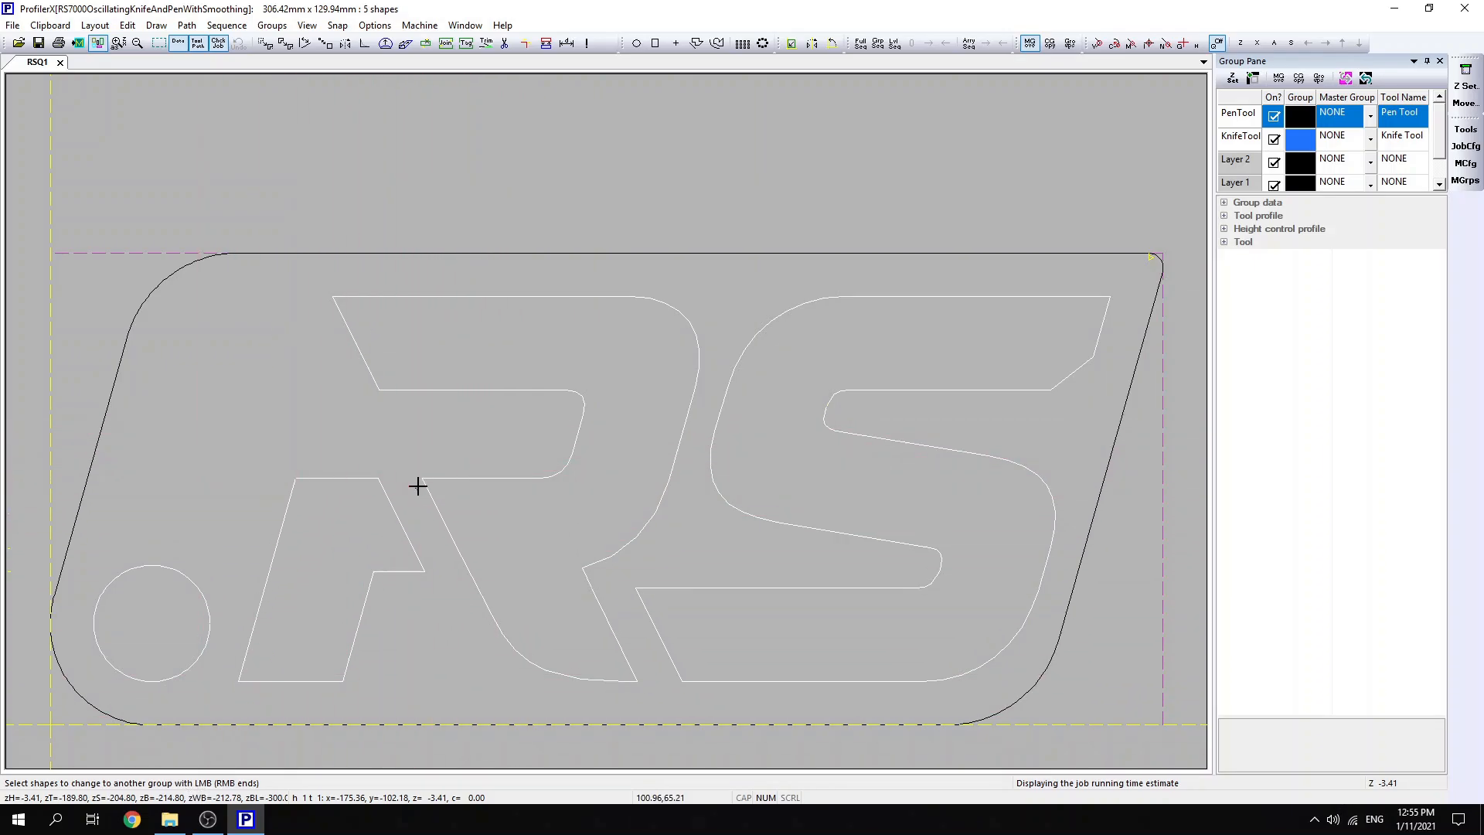
{"action": "right_click", "coordinate": [536, 402]}
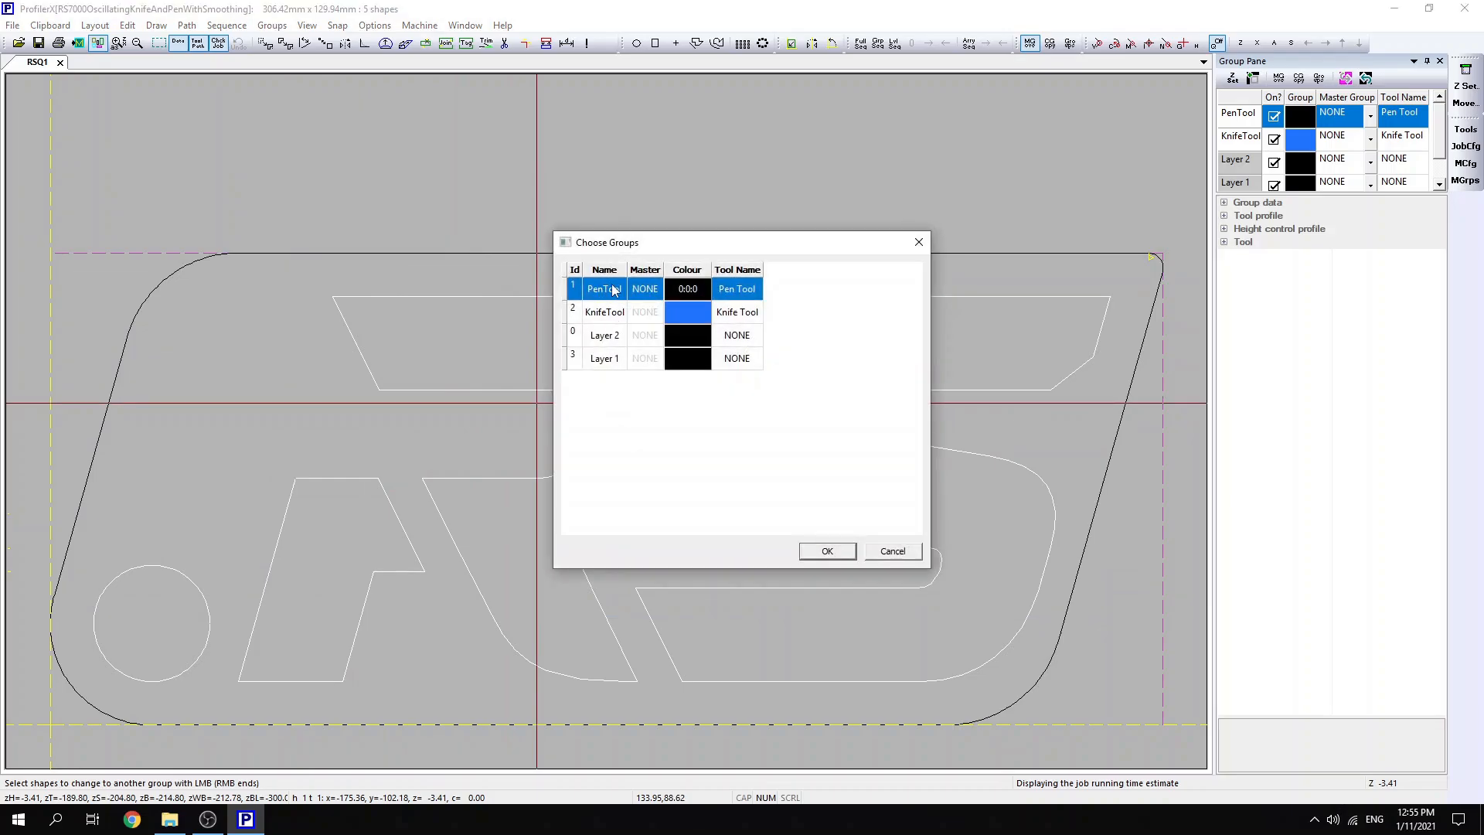
{"action": "left_click", "coordinate": [824, 552]}
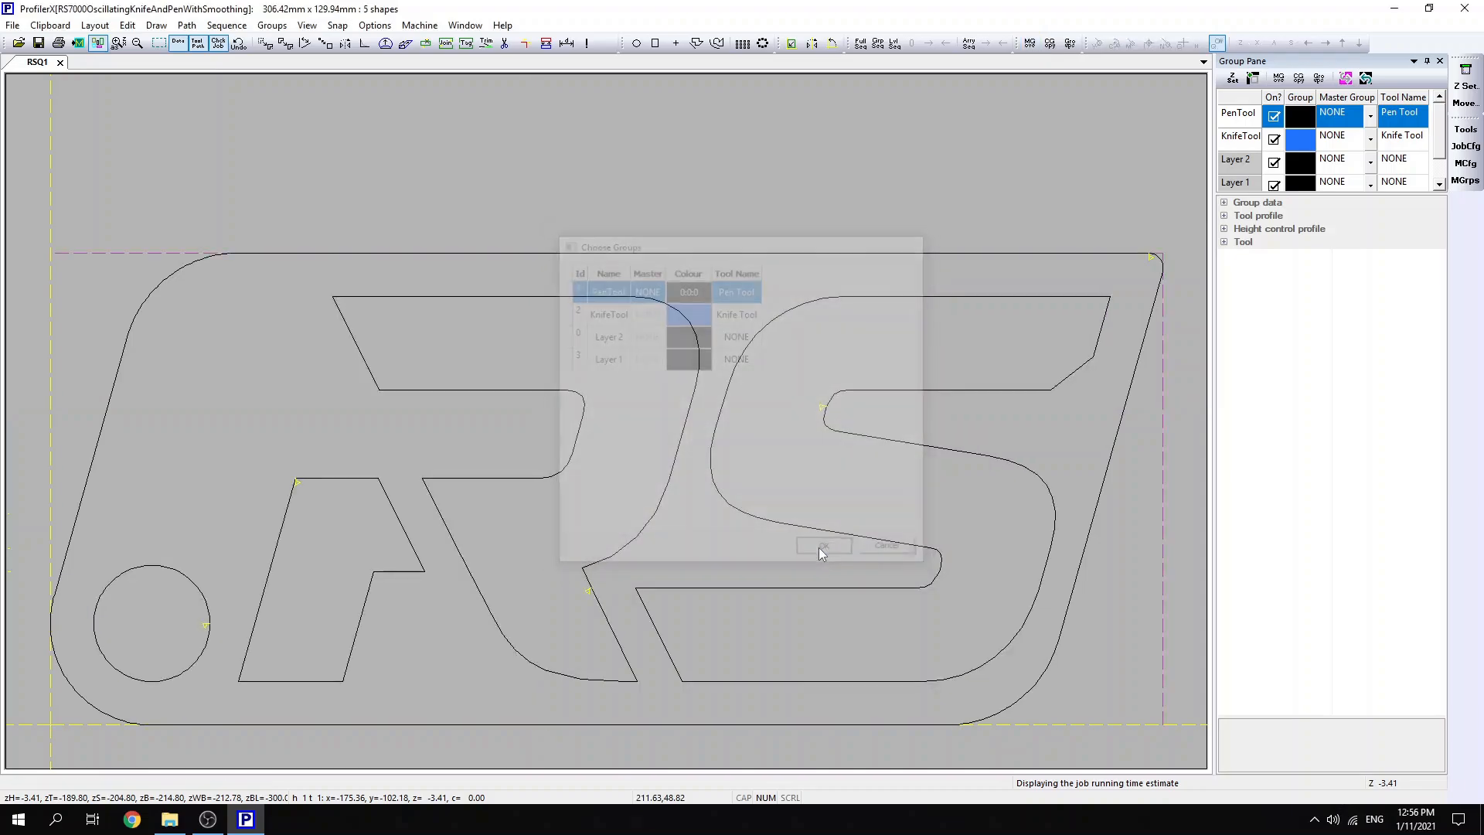
- Move the outer outline of the logo to the KnifeTool group
{"action": "right_click", "coordinate": [660, 236]}
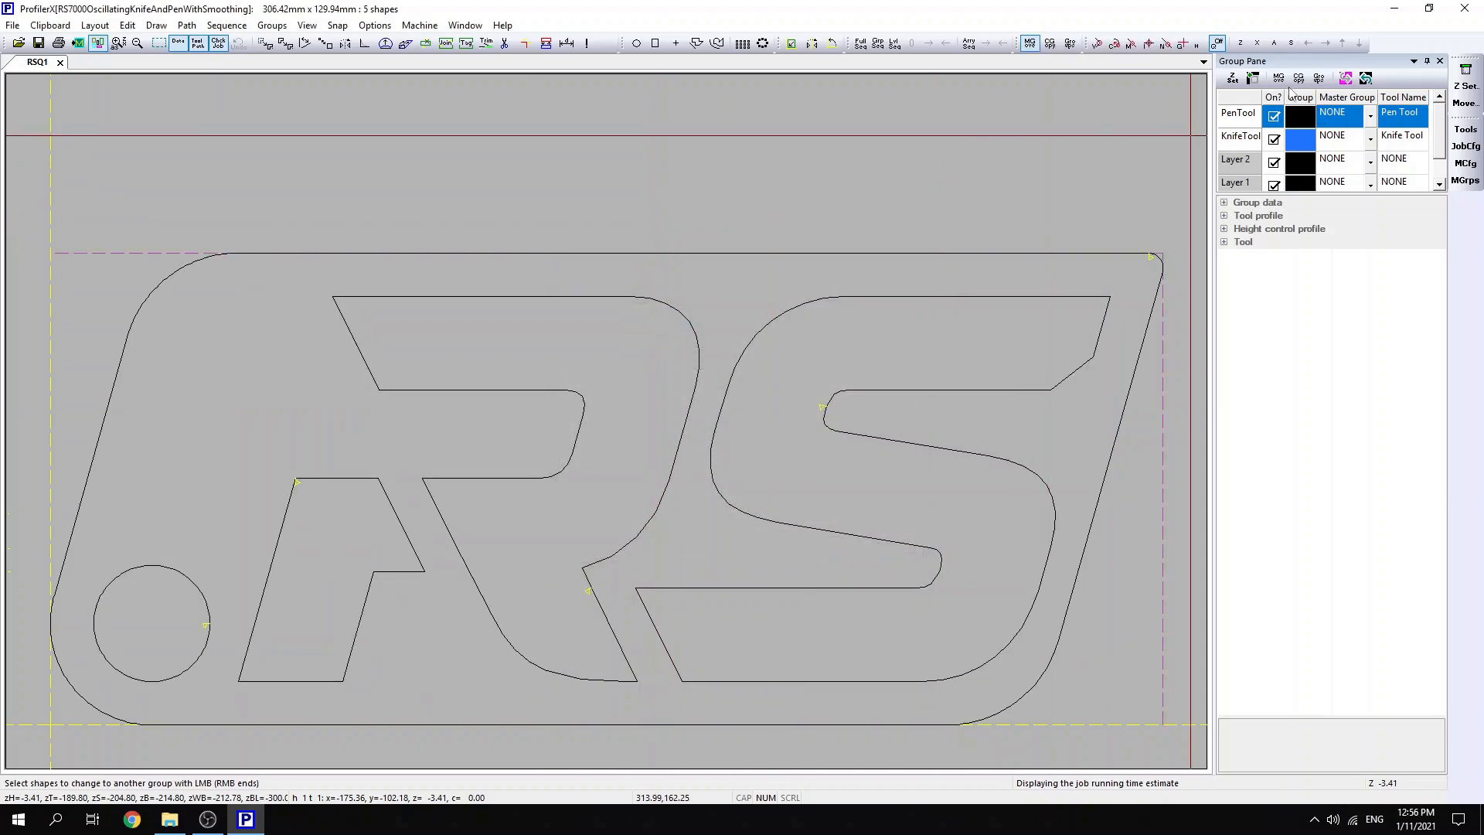
{"action": "left_click", "coordinate": [965, 253]}
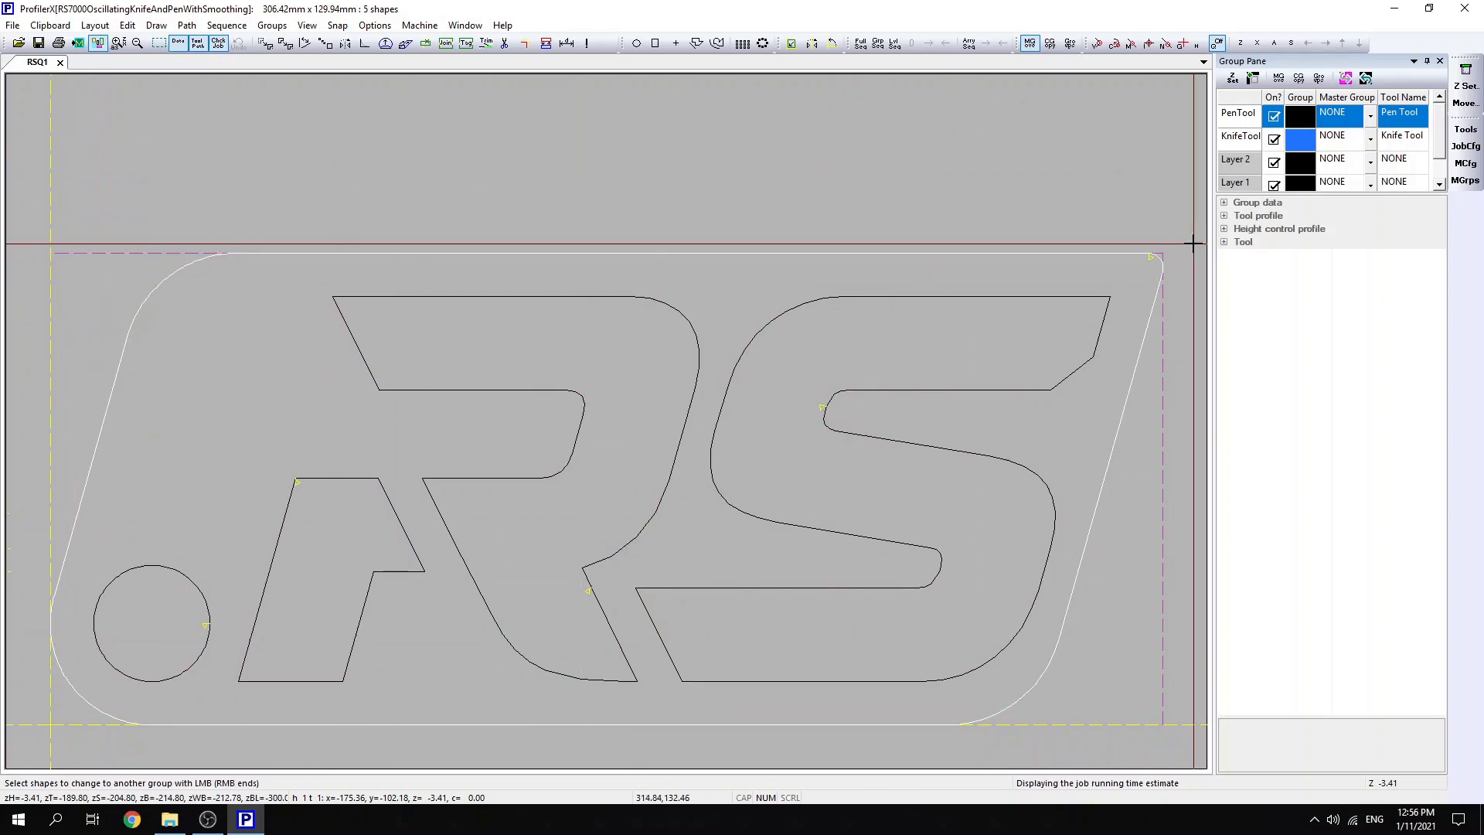
{"action": "right_click", "coordinate": [680, 204]}
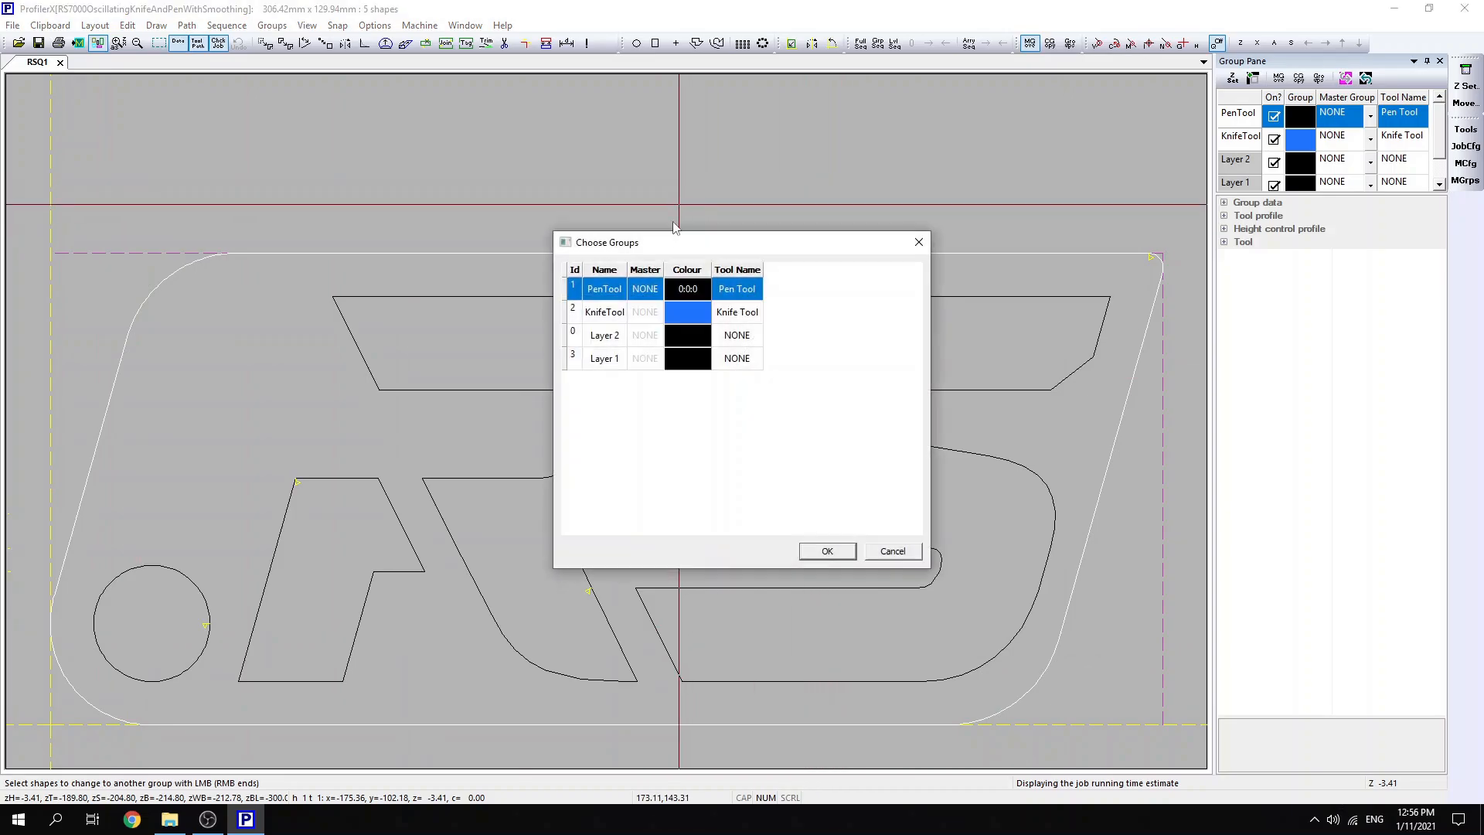
{"action": "left_click", "coordinate": [610, 317]}
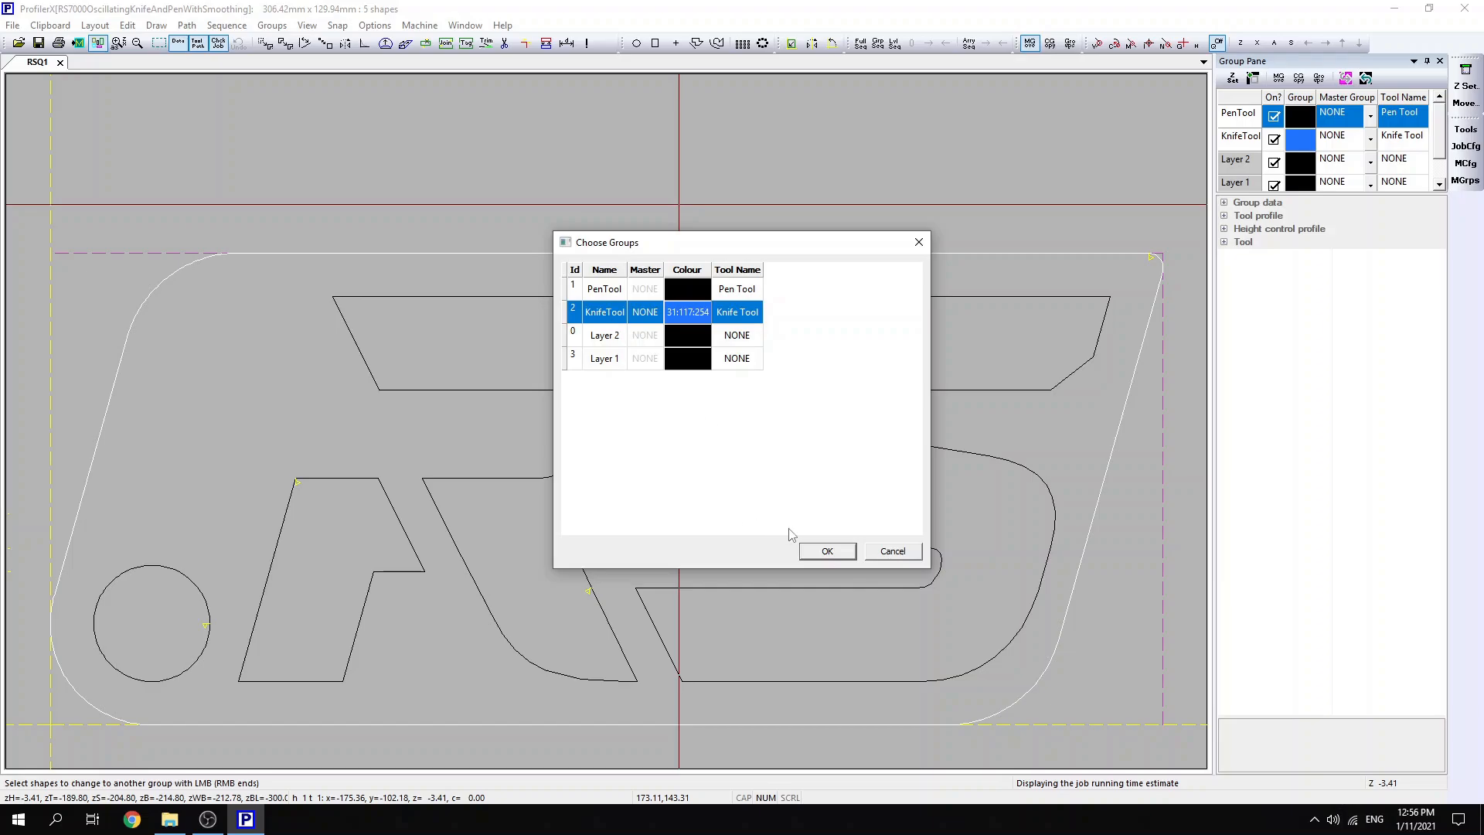
{"action": "left_click", "coordinate": [827, 551]}
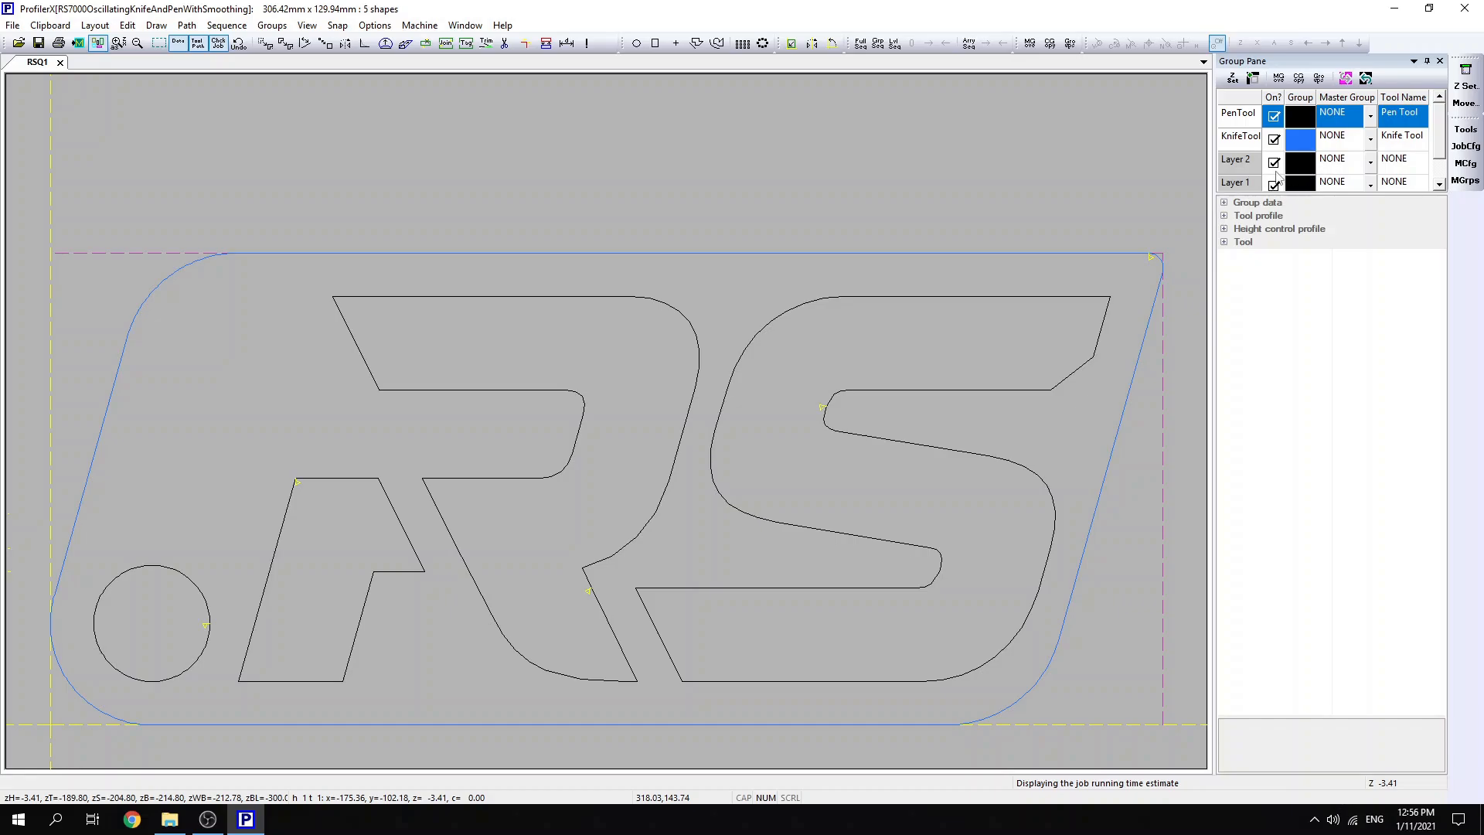
- Delete the unused Layer 2 and Layer 1 groups from the job's groups with tool profiles
{"action": "left_click", "coordinate": [1319, 78]}
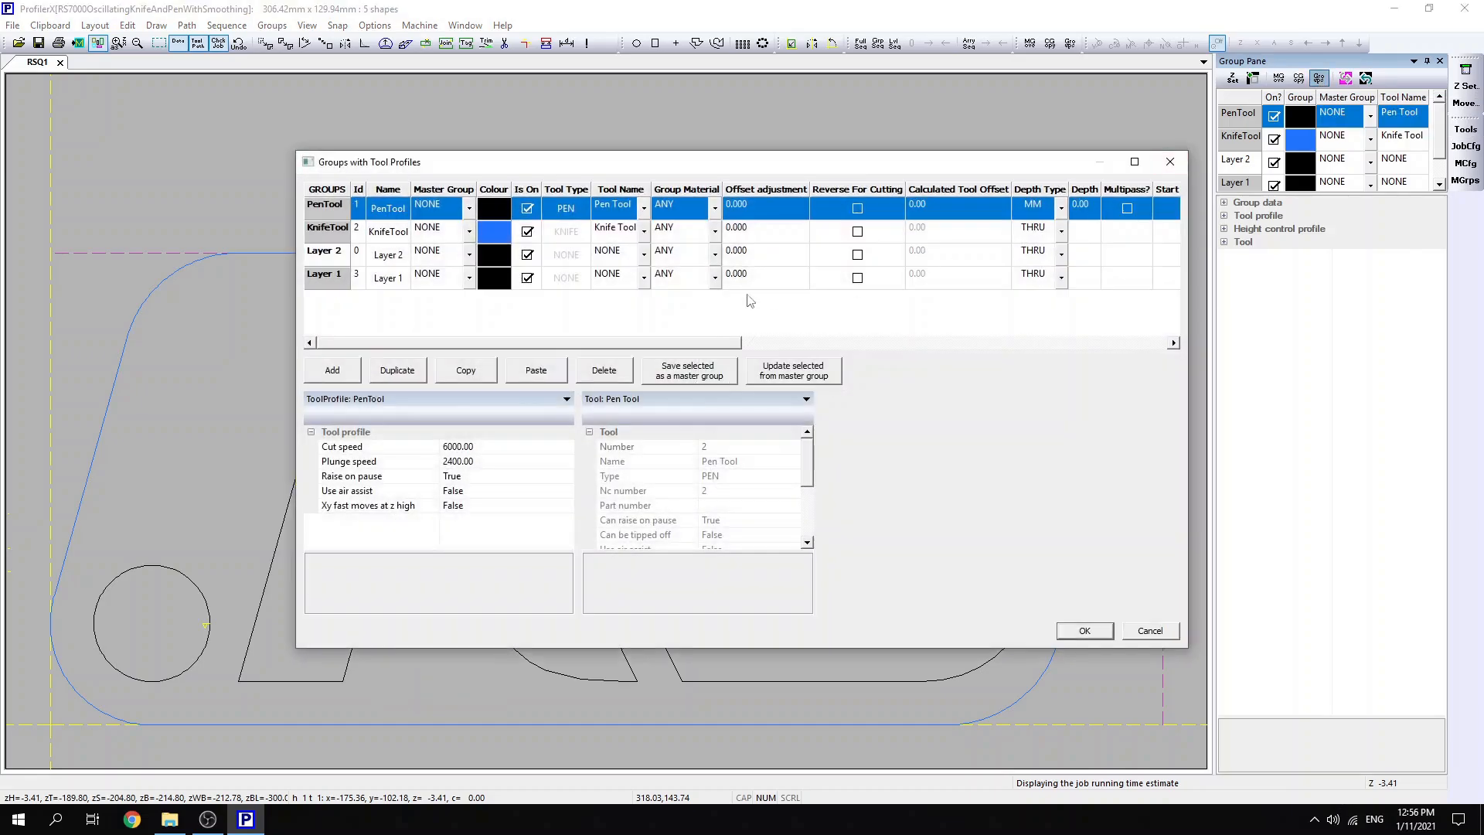
{"action": "left_click", "coordinate": [341, 255]}
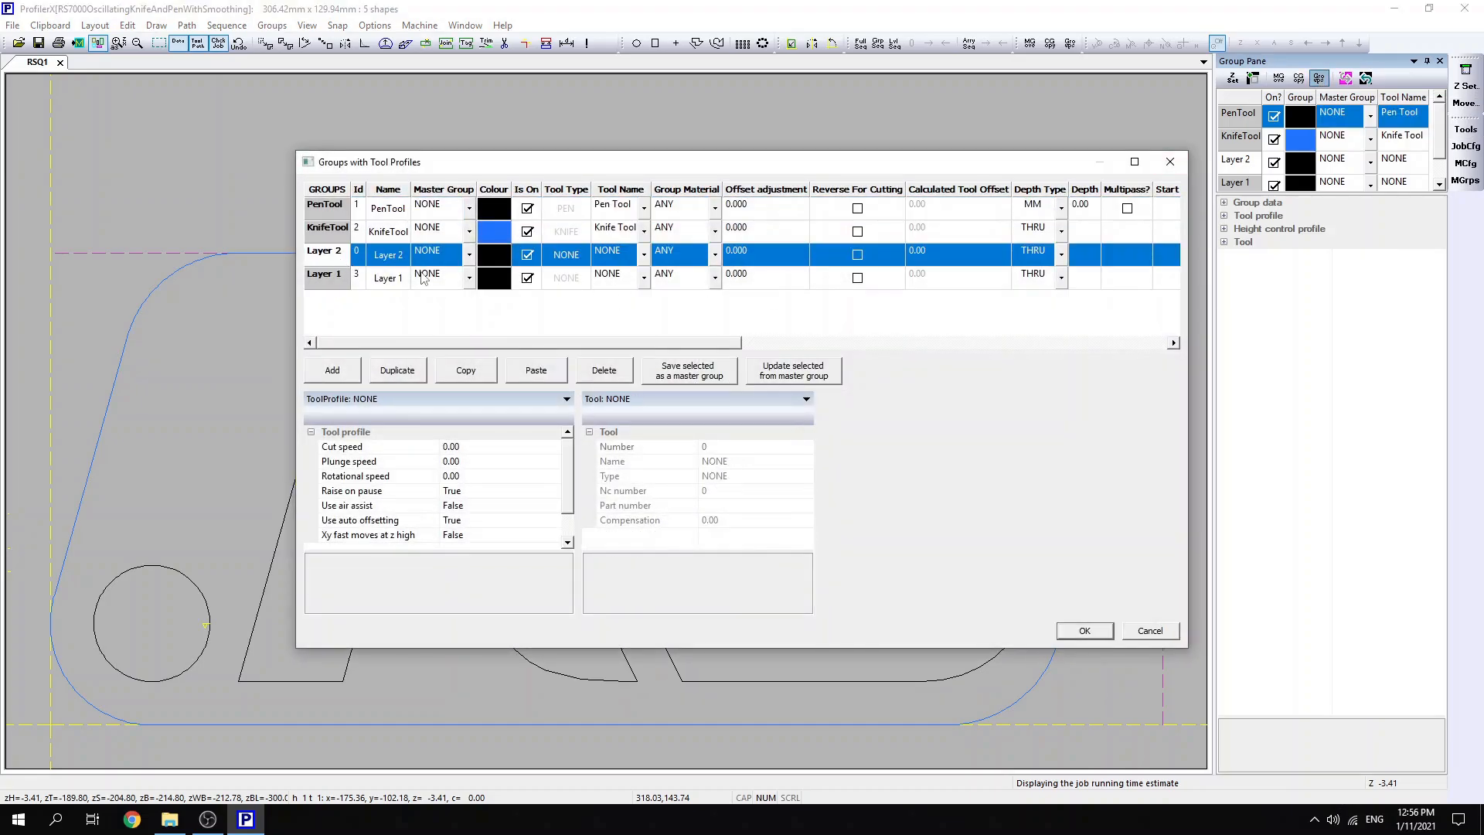
{"action": "left_click", "coordinate": [585, 373]}
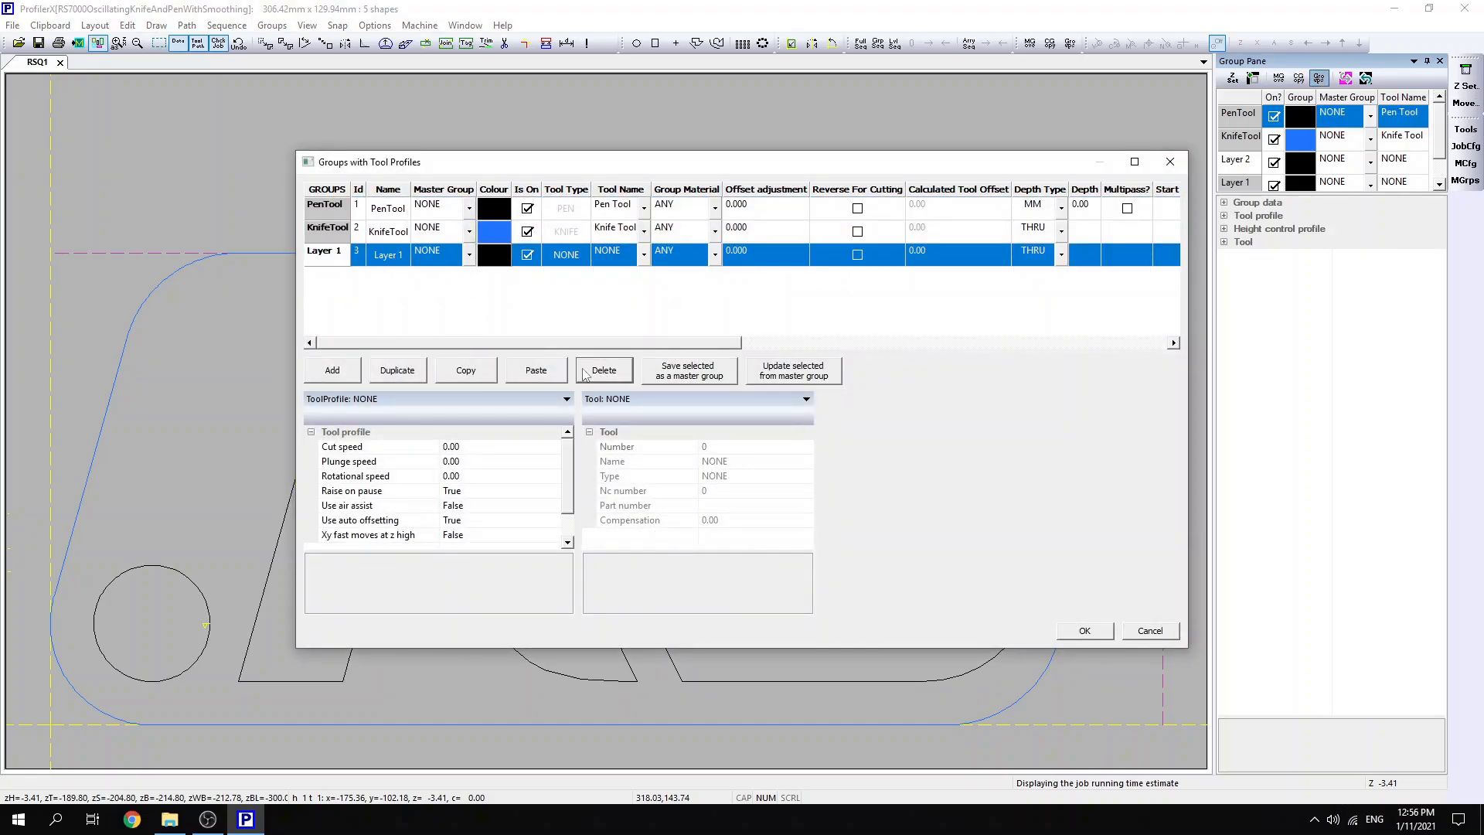
{"action": "left_click", "coordinate": [595, 368]}
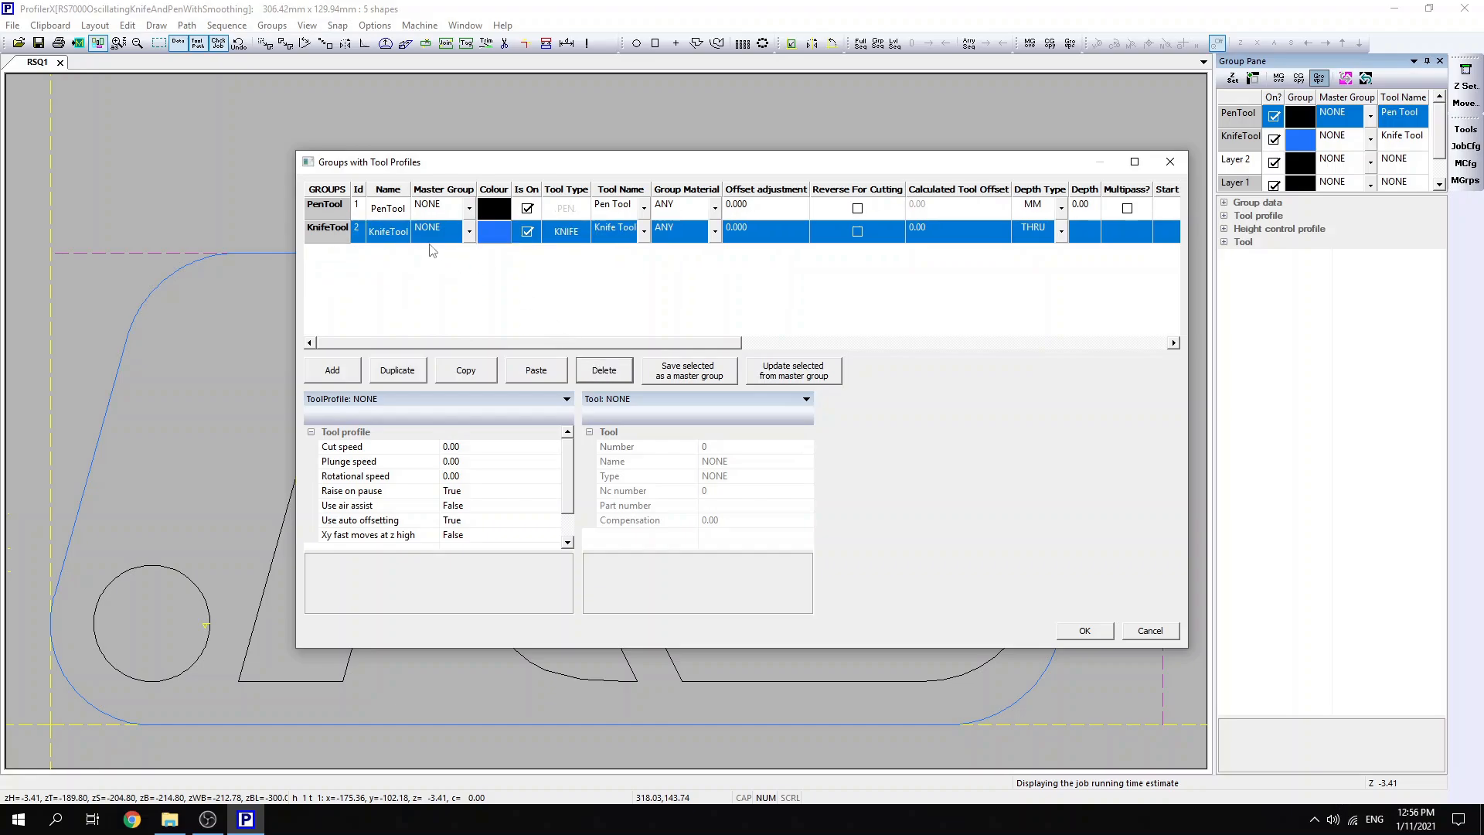
{"action": "left_click", "coordinate": [1084, 629]}
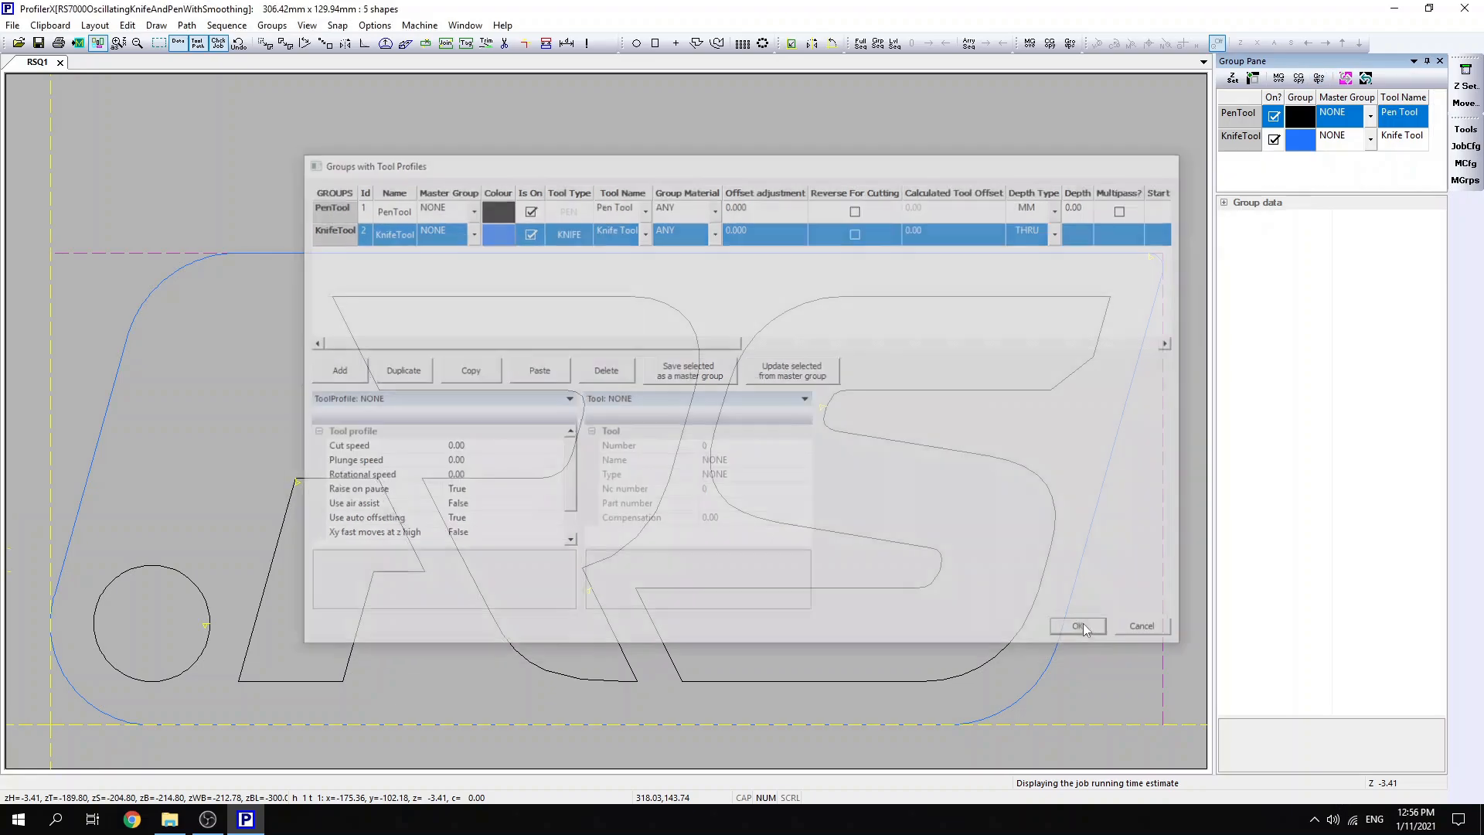